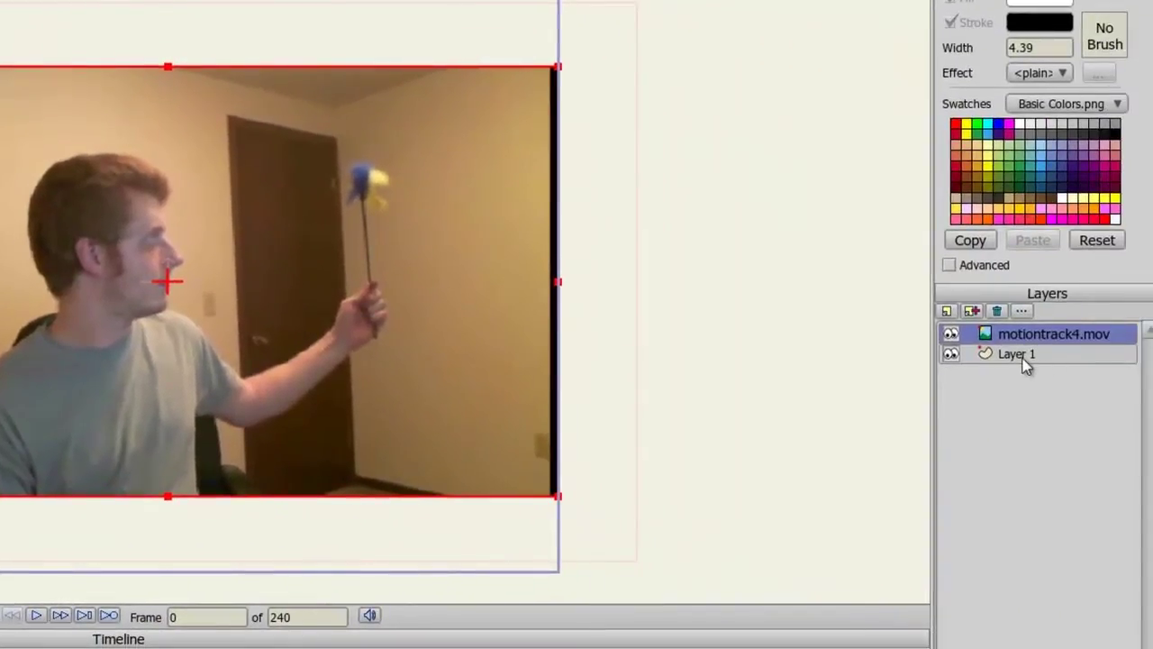
Move Layer 1 above the motiontrack4.mov video layer and select the Draw Shape tool.
left_click(1023, 359)
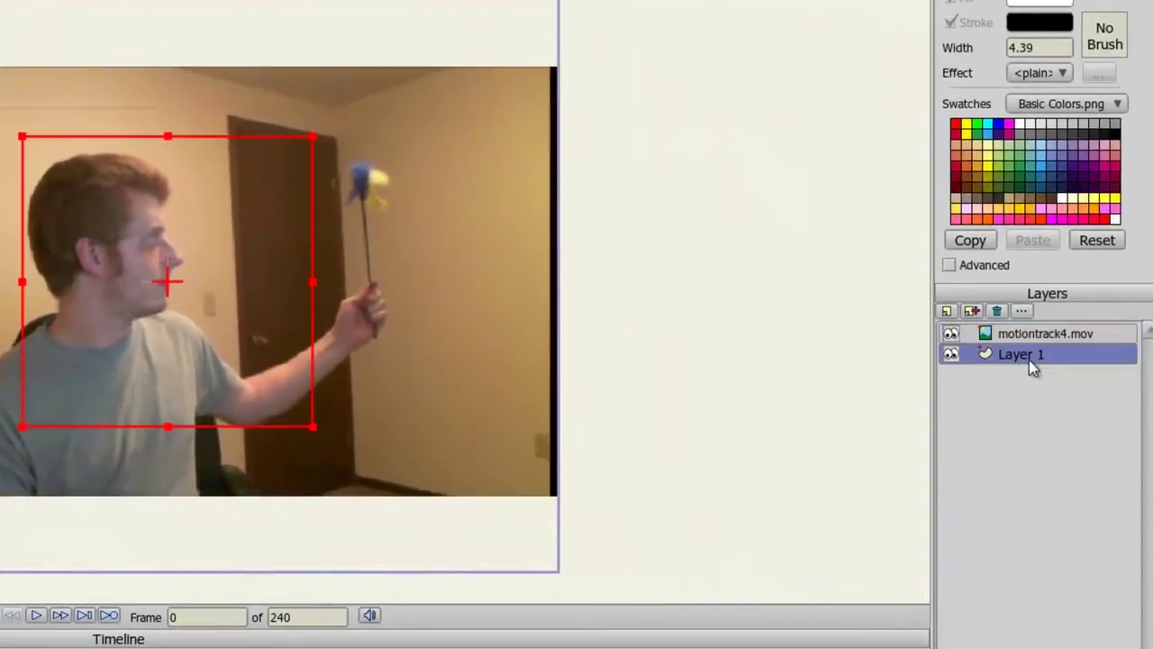
mouse_move(1028, 358)
left_mouse_down()
mouse_move(1003, 334)
mouse_move(1037, 337)
left_mouse_up()
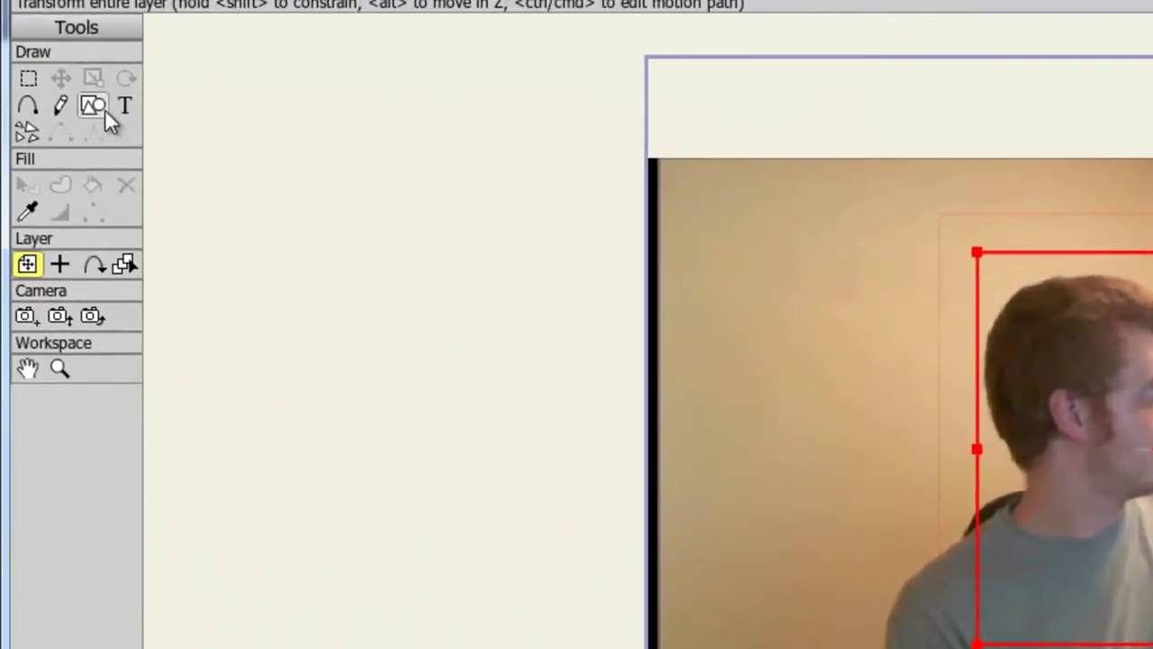
left_click(103, 108)
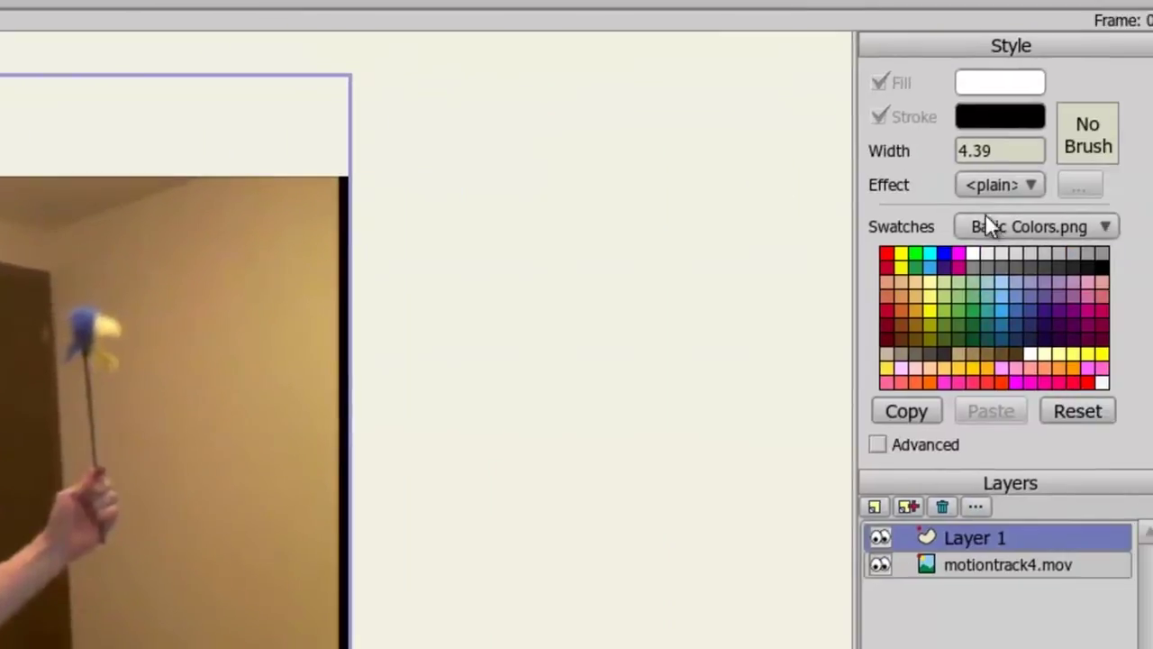
Set the fill effect to a radial gradient with its dark end coloured red F11717.
left_click(995, 185)
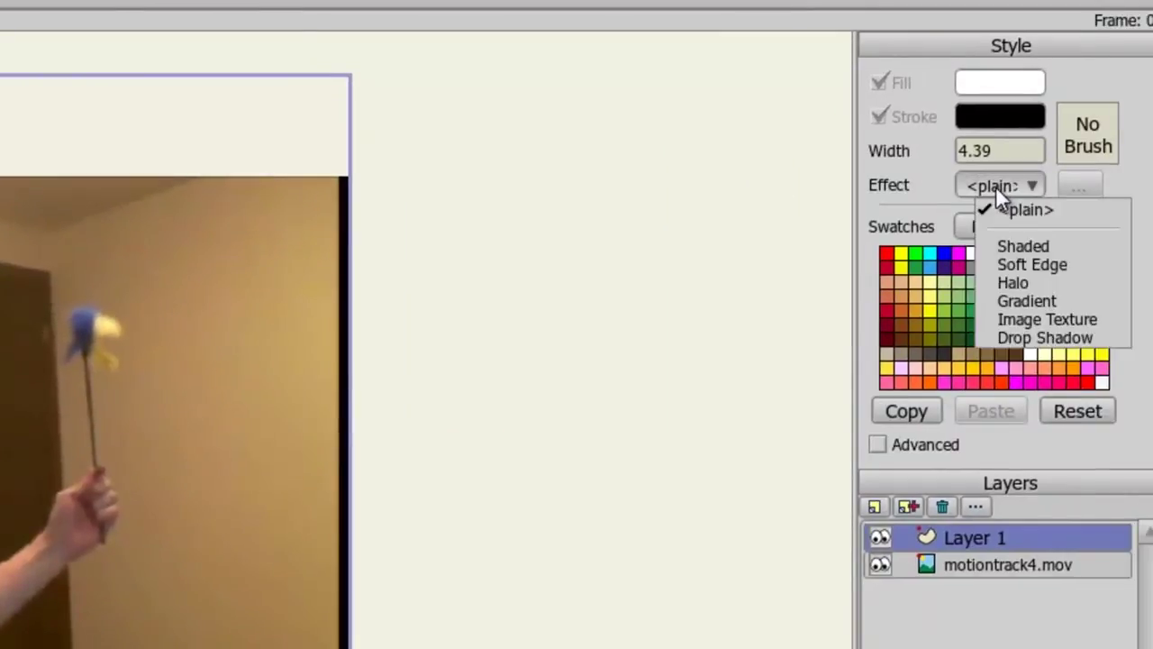
left_click(1043, 296)
left_click(527, 329)
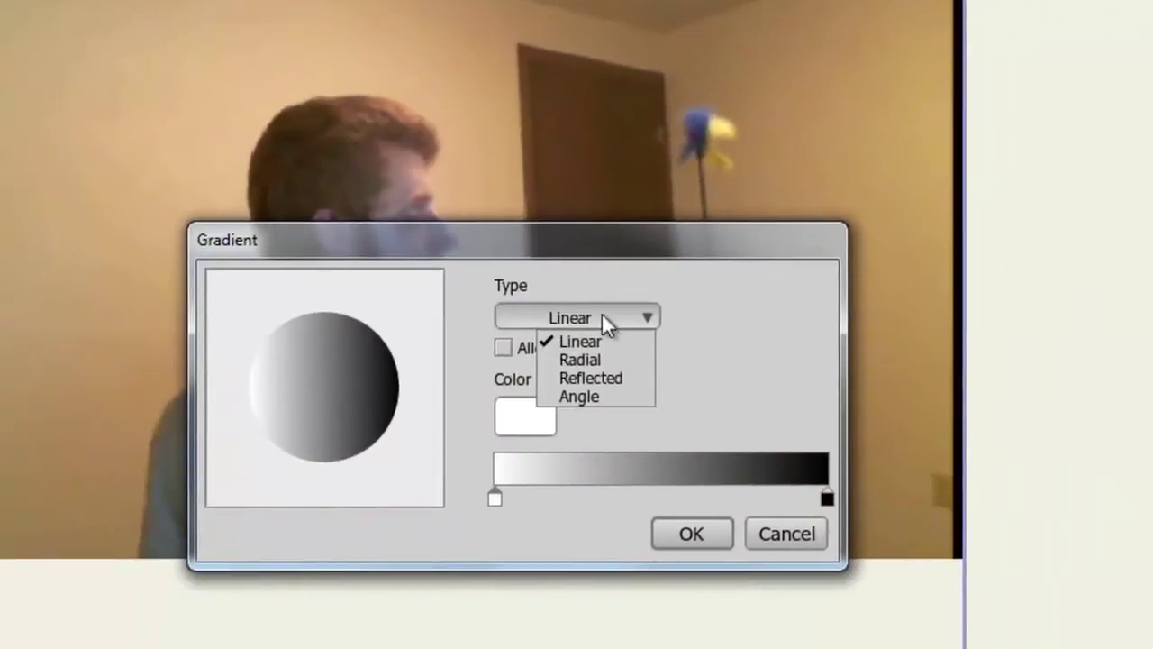
left_click(575, 359)
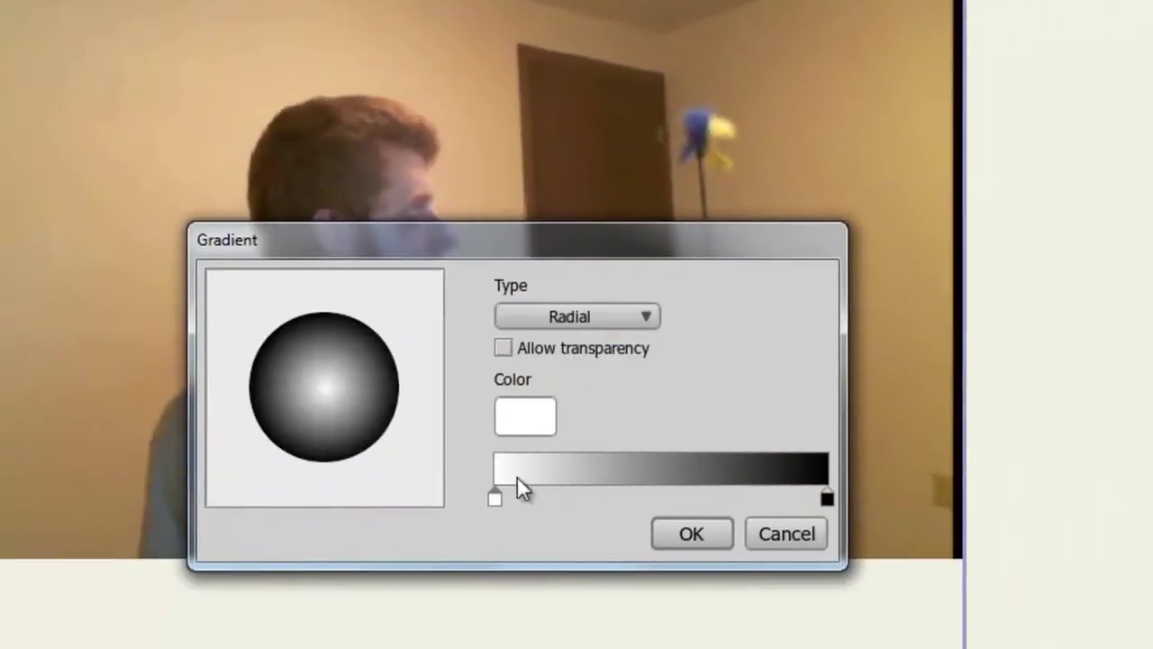
double_click(826, 498)
left_click(533, 378)
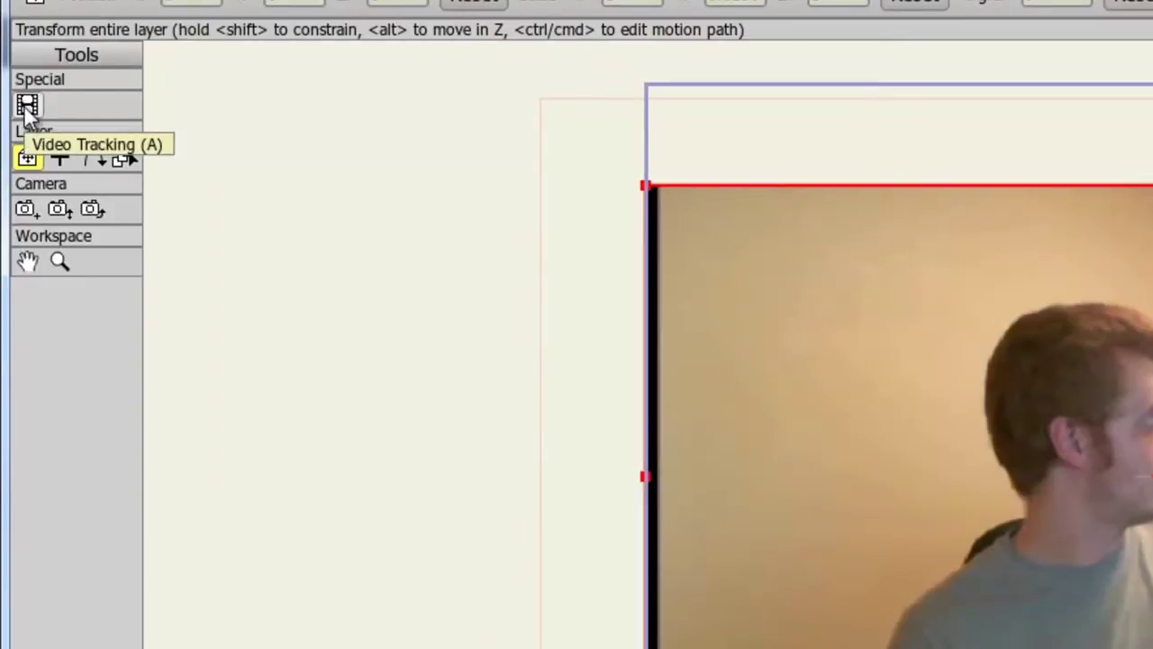
Switch to the Video Tracking tool to place a tracking point on the ball.
left_click(27, 107)
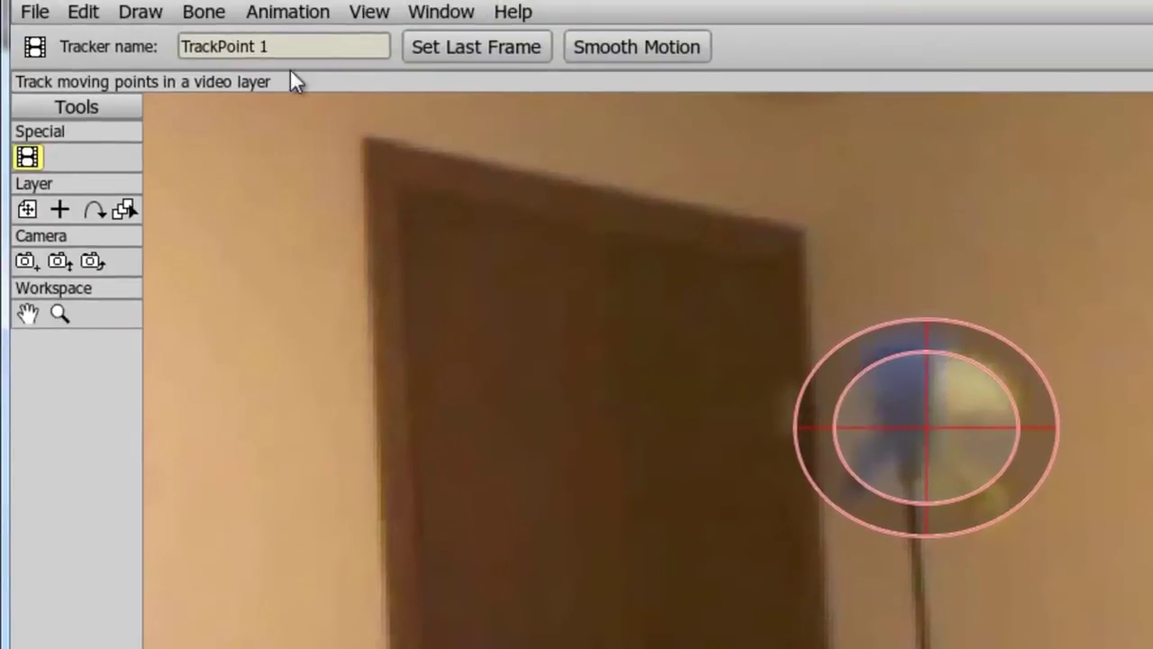
Rename the tracker to End and track it through the clip to about frame 159.
left_click(189, 51)
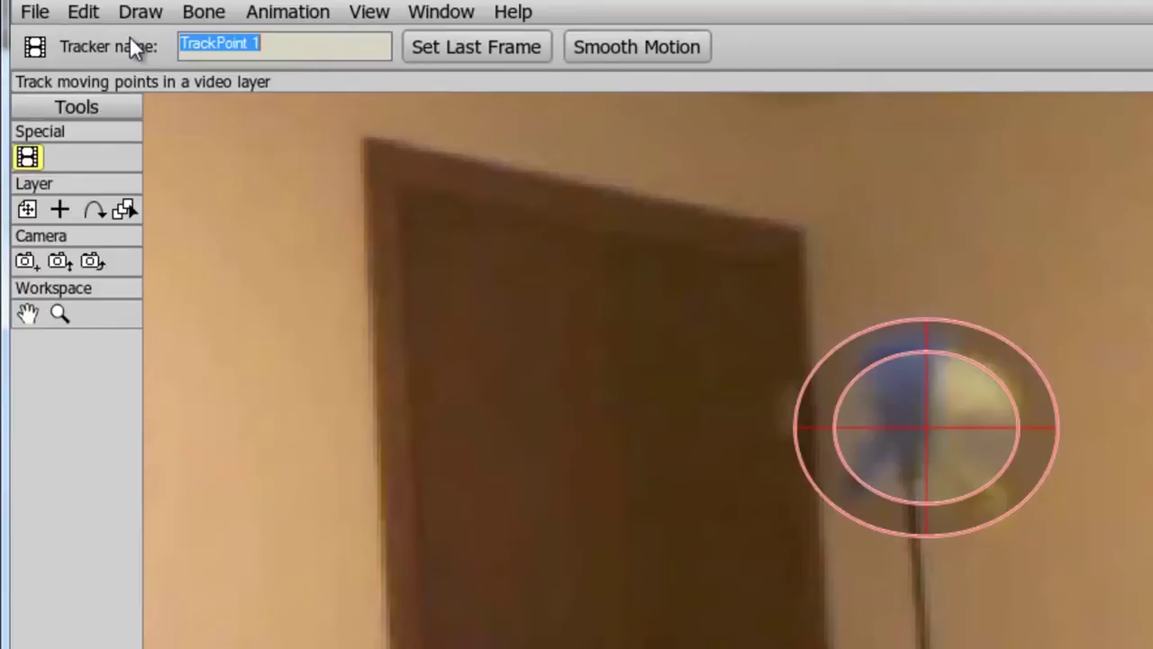
type("End")
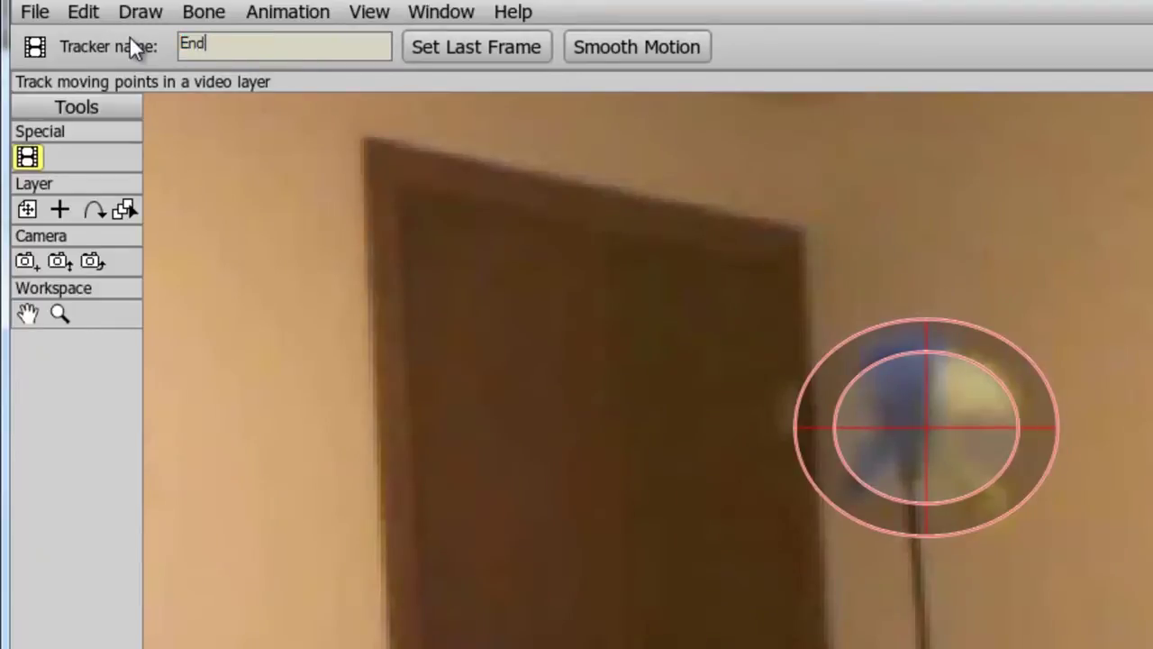
key("Return")
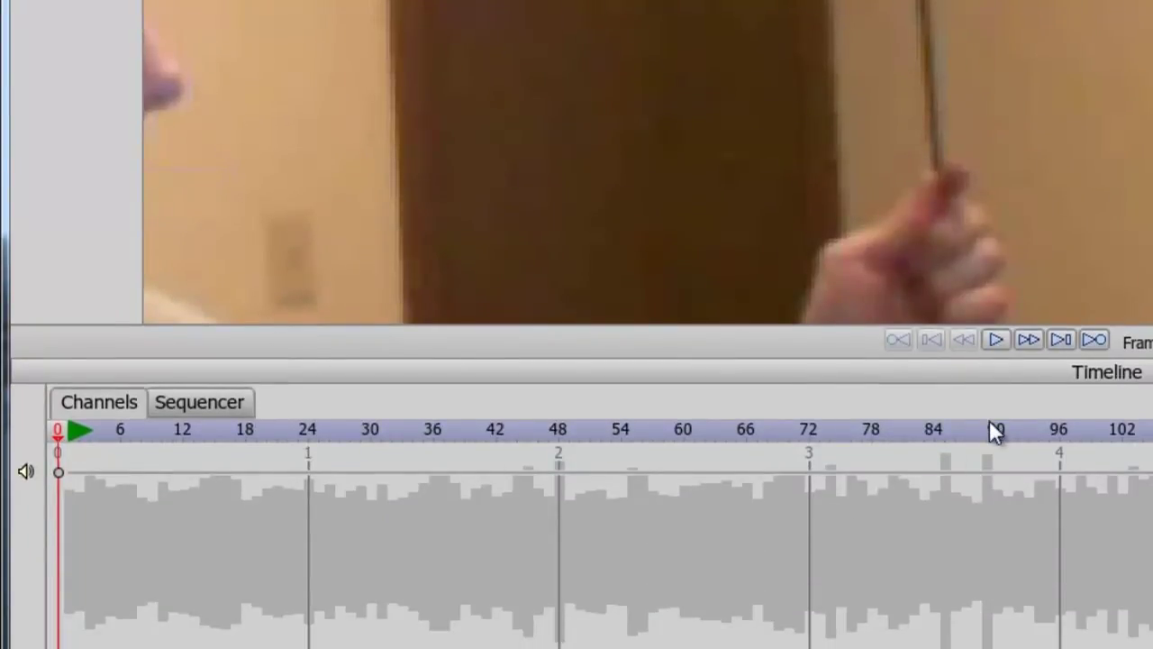
key("Right")
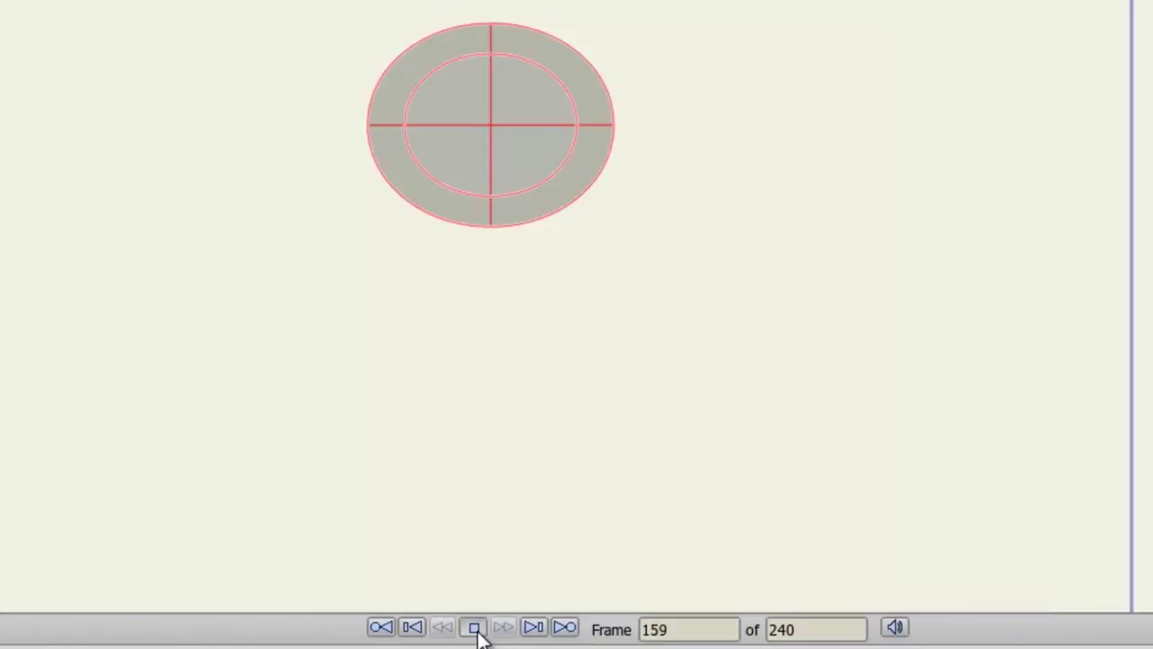
left_click(474, 628)
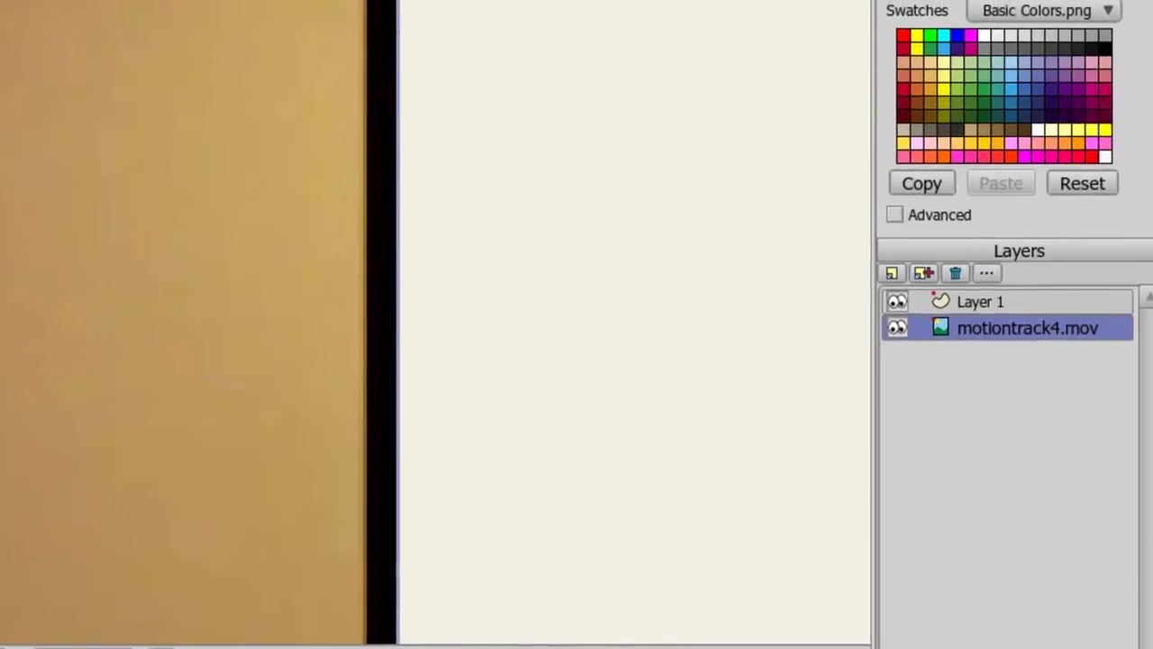
Select Layer 1 and bring up the Animation commands to bind it to the tracking point.
left_click(992, 306)
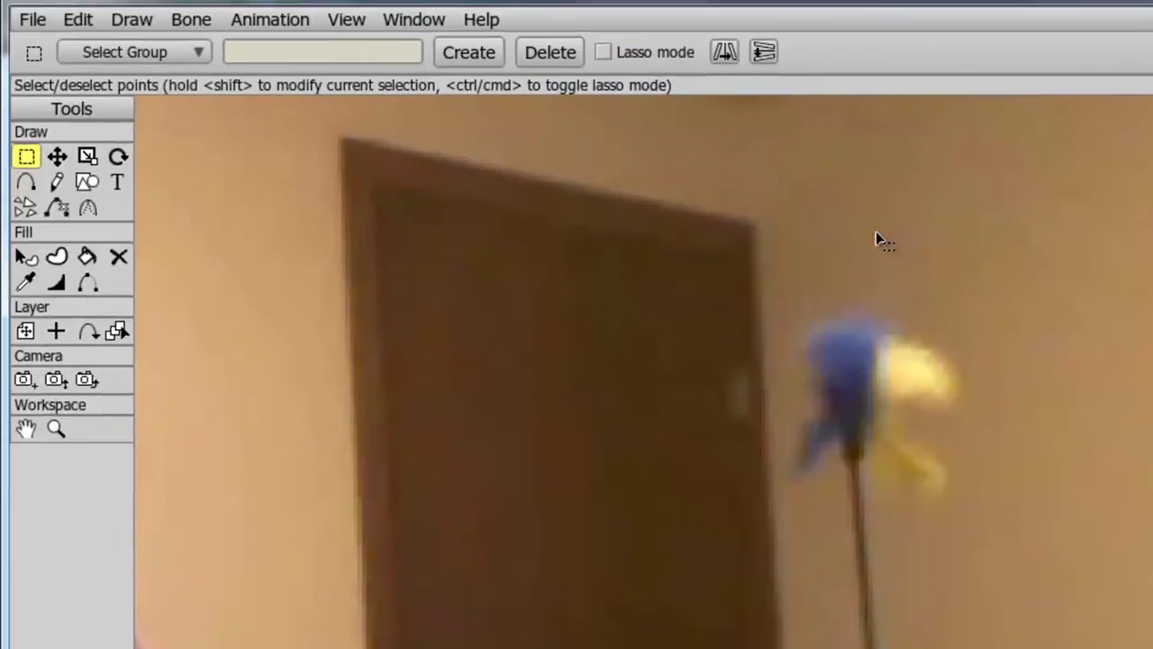
left_click(270, 20)
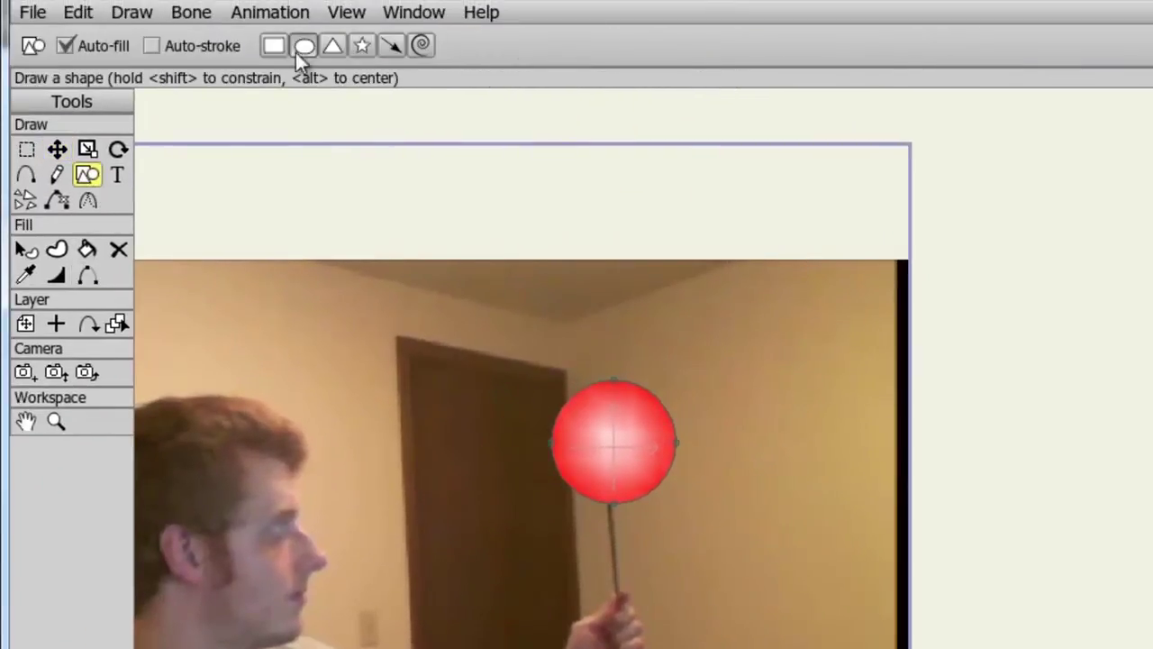
Choose the rectangle tool and recolour the gradient's red stop to a muted navy blue.
left_click(275, 45)
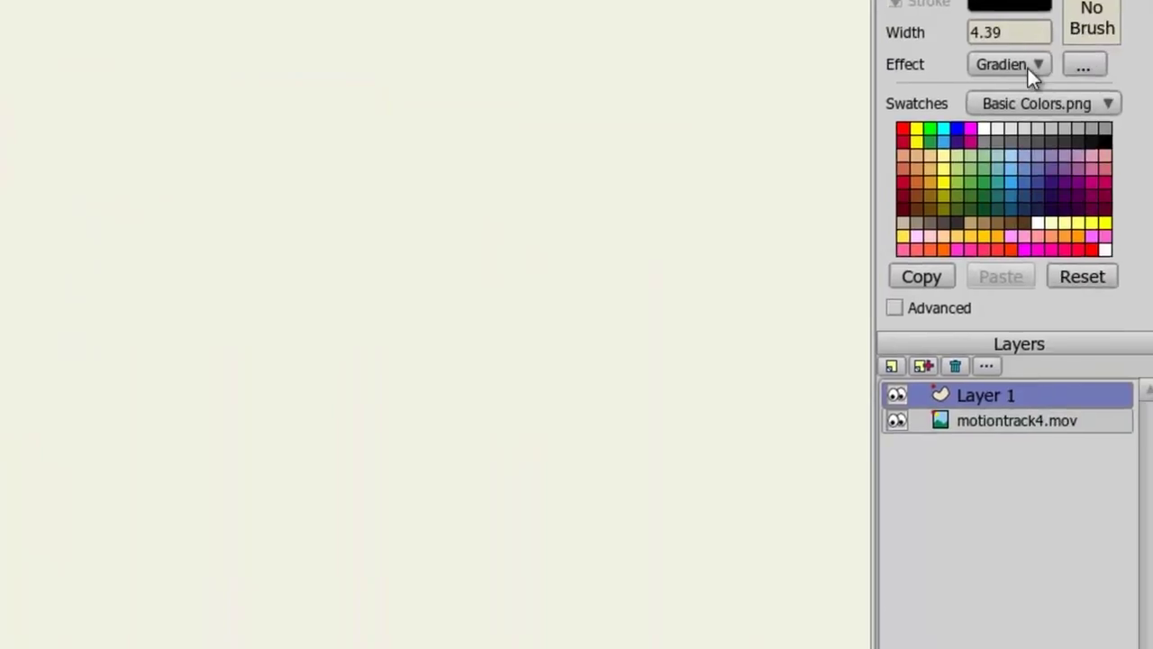
left_click(1027, 69)
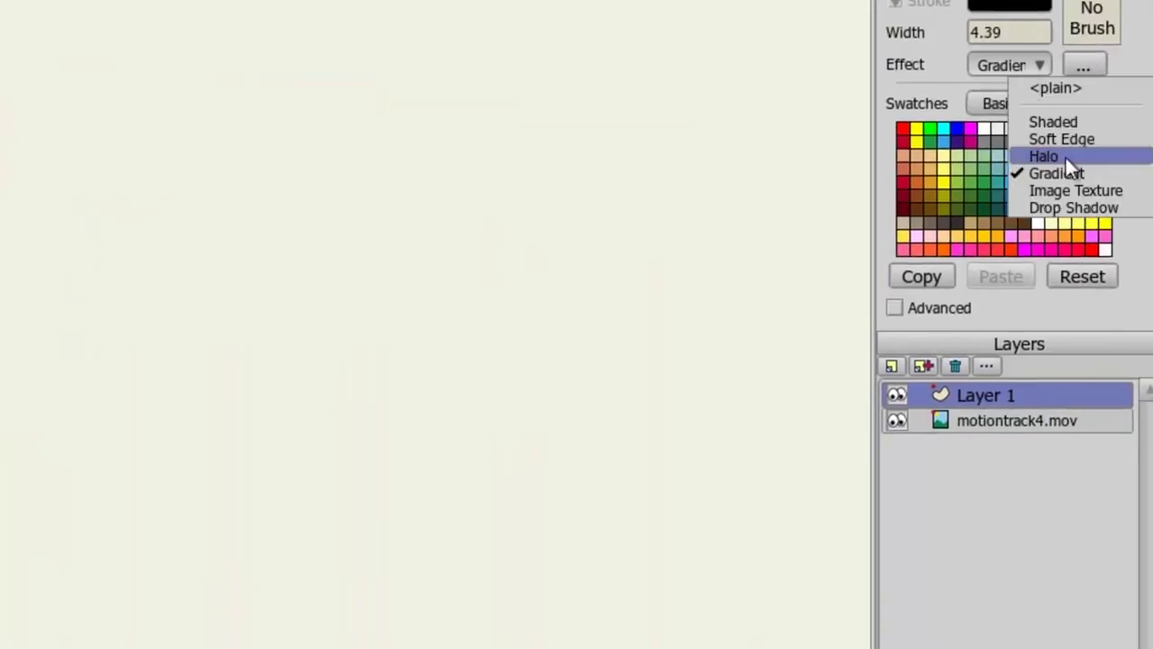
left_click(1064, 169)
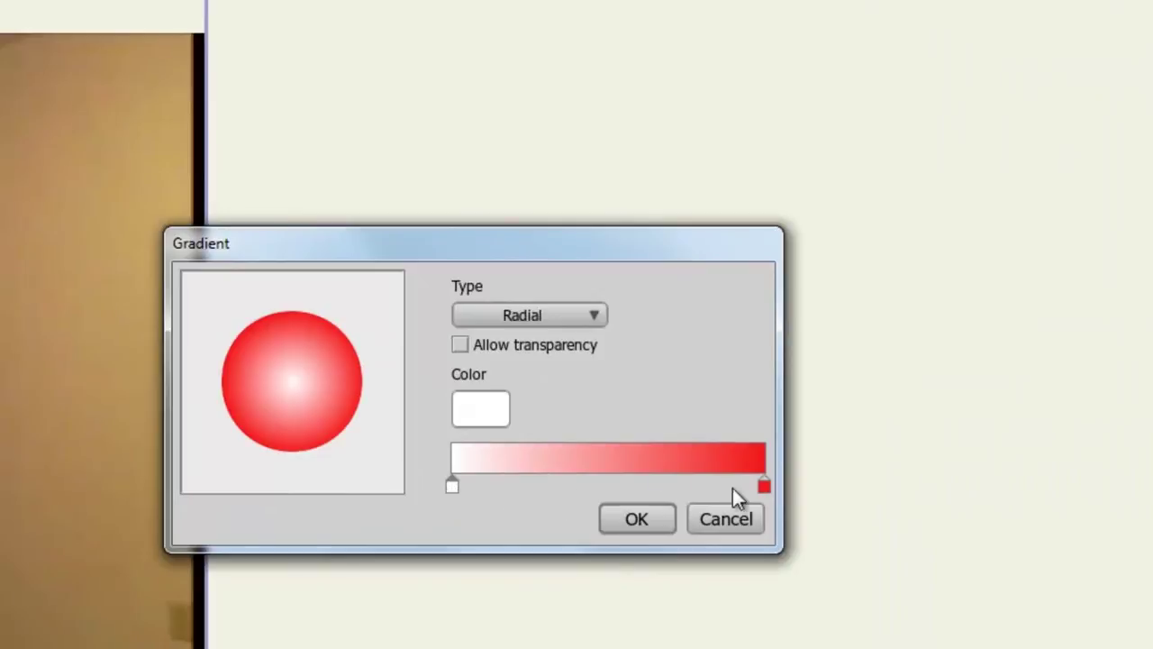
left_click(761, 485)
double_click(761, 486)
left_click(554, 332)
left_click_drag(487, 361, 331, 416)
left_click(601, 566)
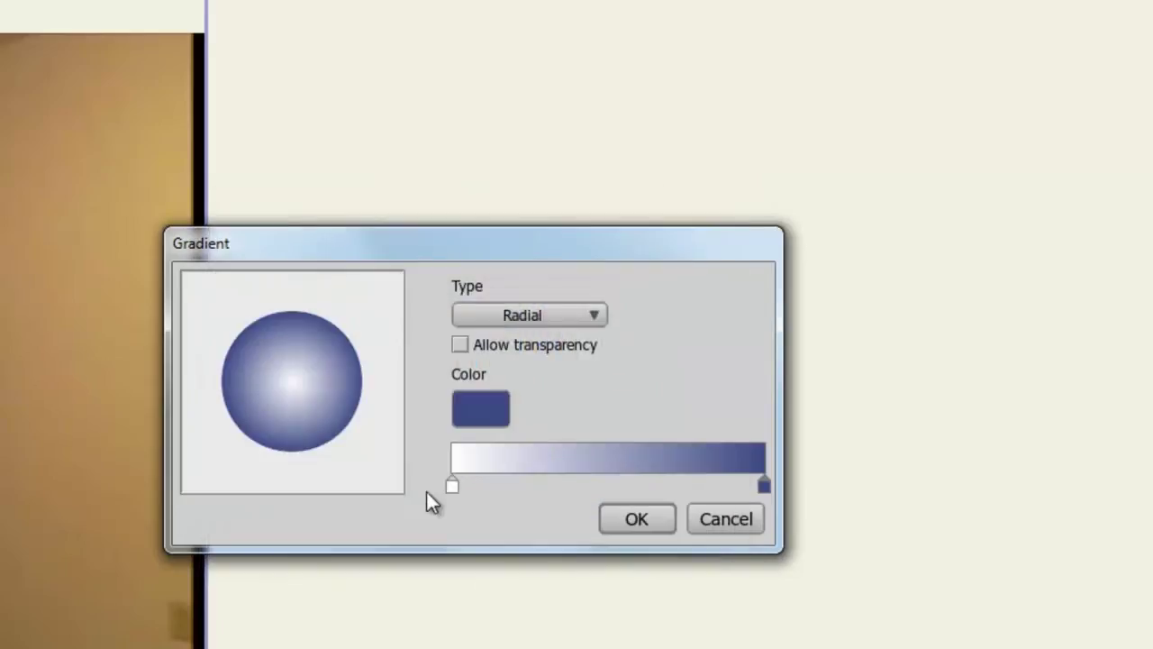
Make the other stop very dark blue, set the gradient to Linear, and draw the handle below the ball.
double_click(450, 487)
left_click(555, 321)
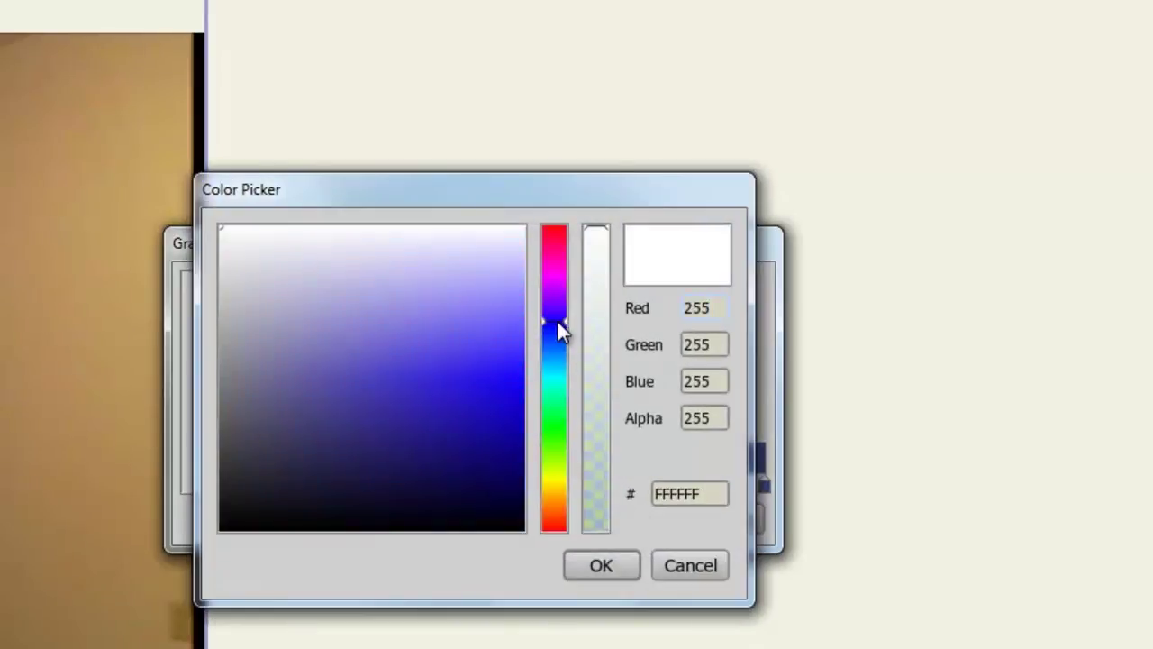
left_click(327, 472)
left_click(602, 565)
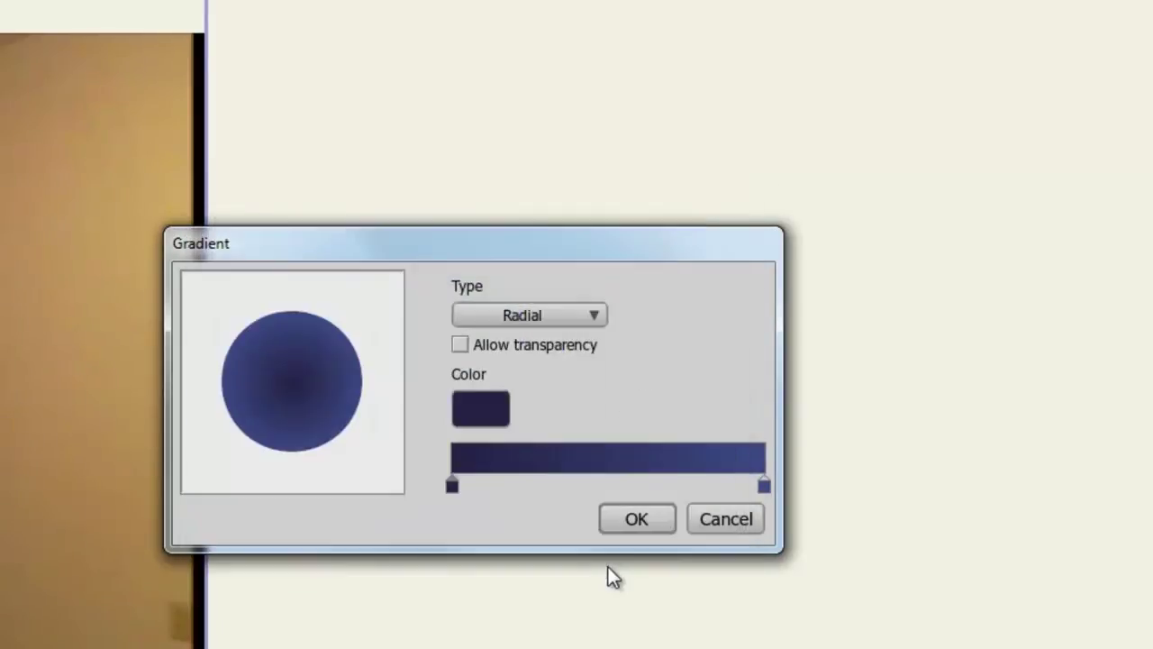
left_click(568, 324)
left_click(576, 338)
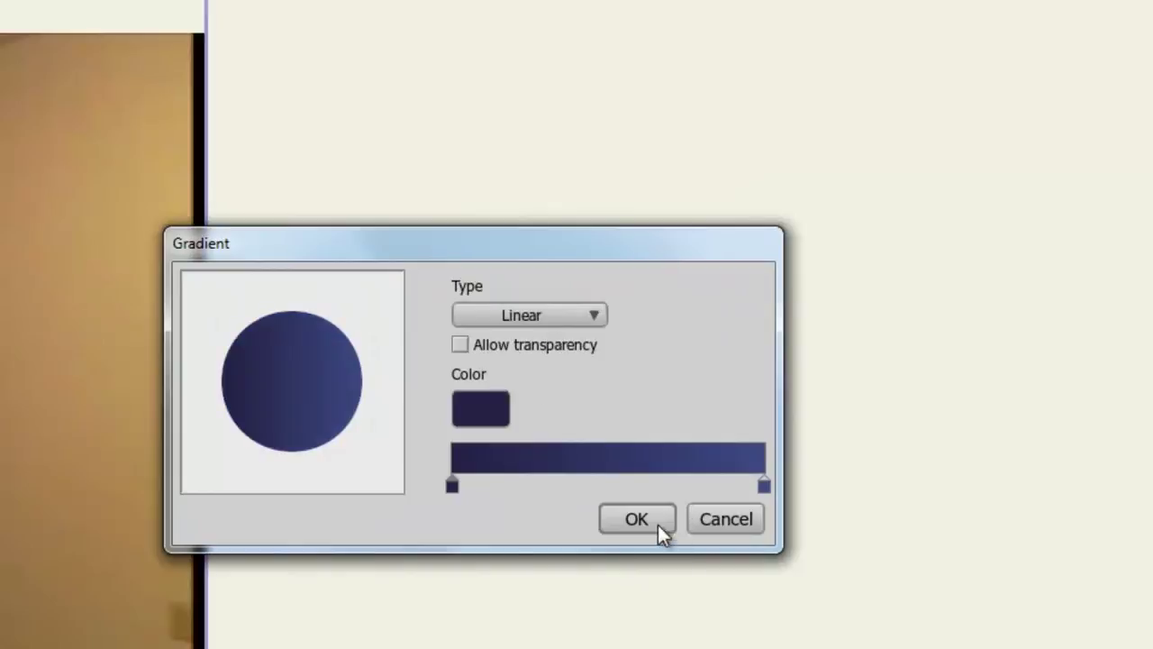
left_click(657, 525)
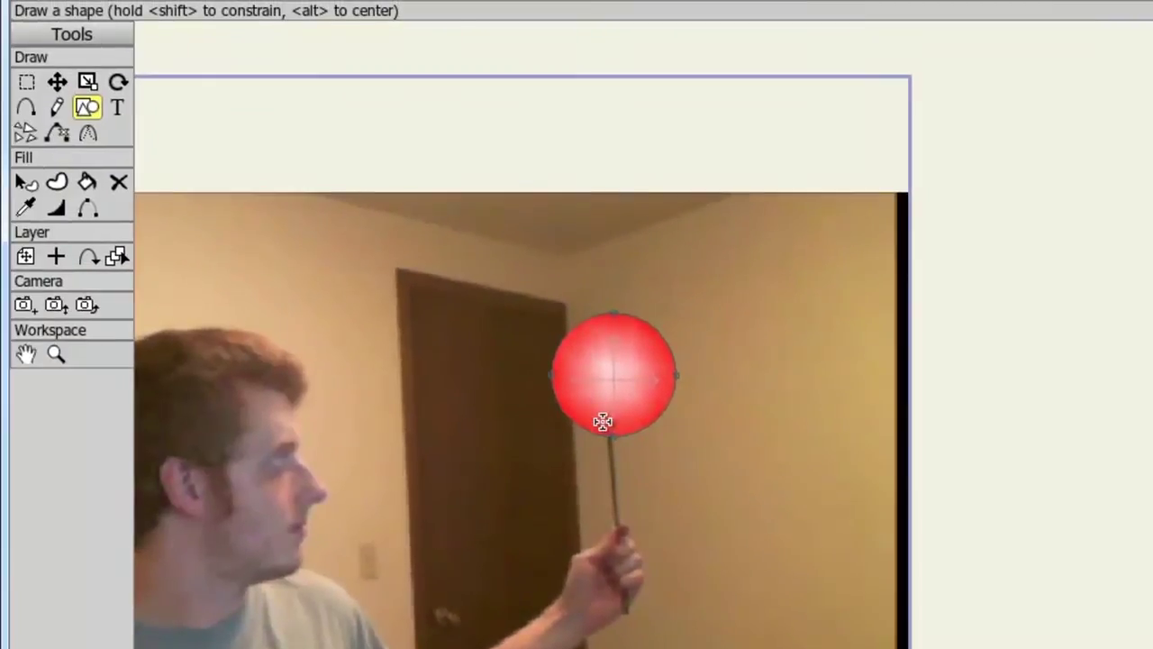
left_click_drag(602, 421, 623, 536)
Move the ball and handle shapes so the handle lies along the real stick.
left_click(118, 82)
left_click(57, 82)
left_click_drag(587, 478, 838, 648)
left_click(118, 82)
left_click(57, 82)
left_click_drag(774, 423, 556, 200)
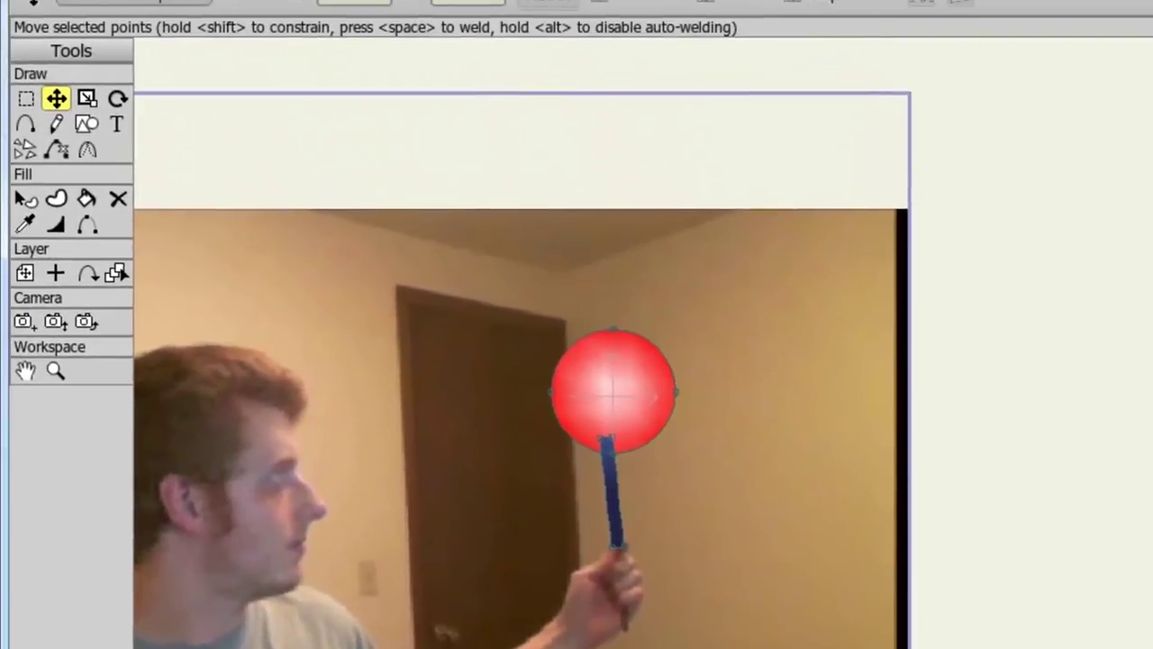
left_click(304, 542)
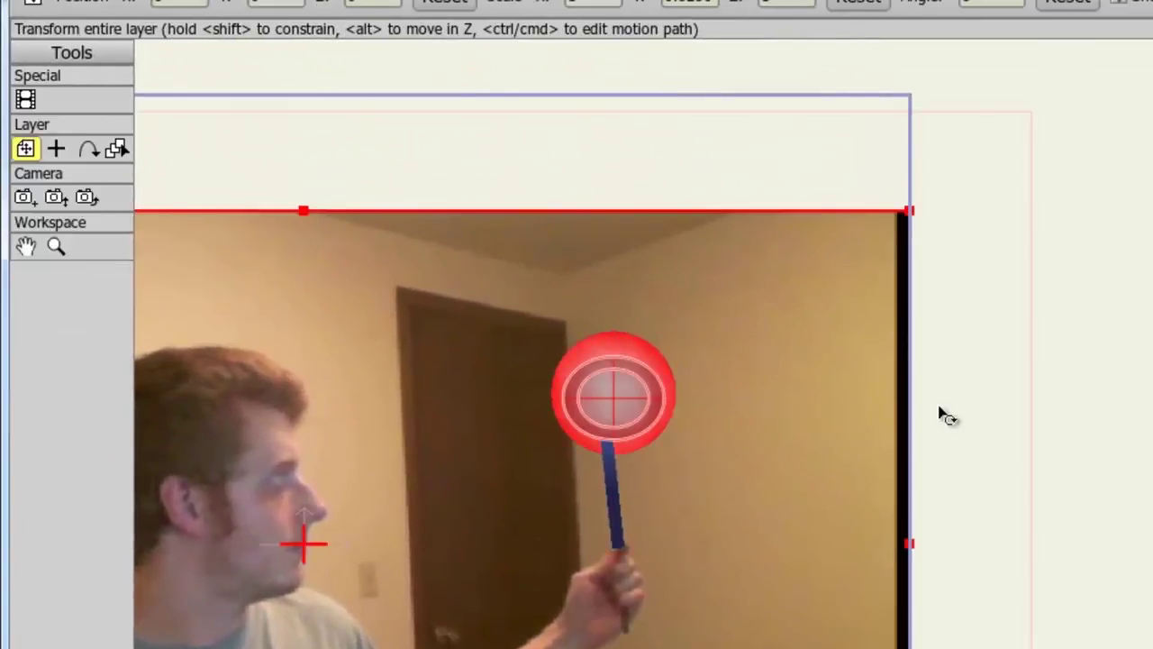
Add a second tracker on the fist with an enlarged search area and name it Hand.
left_click(25, 101)
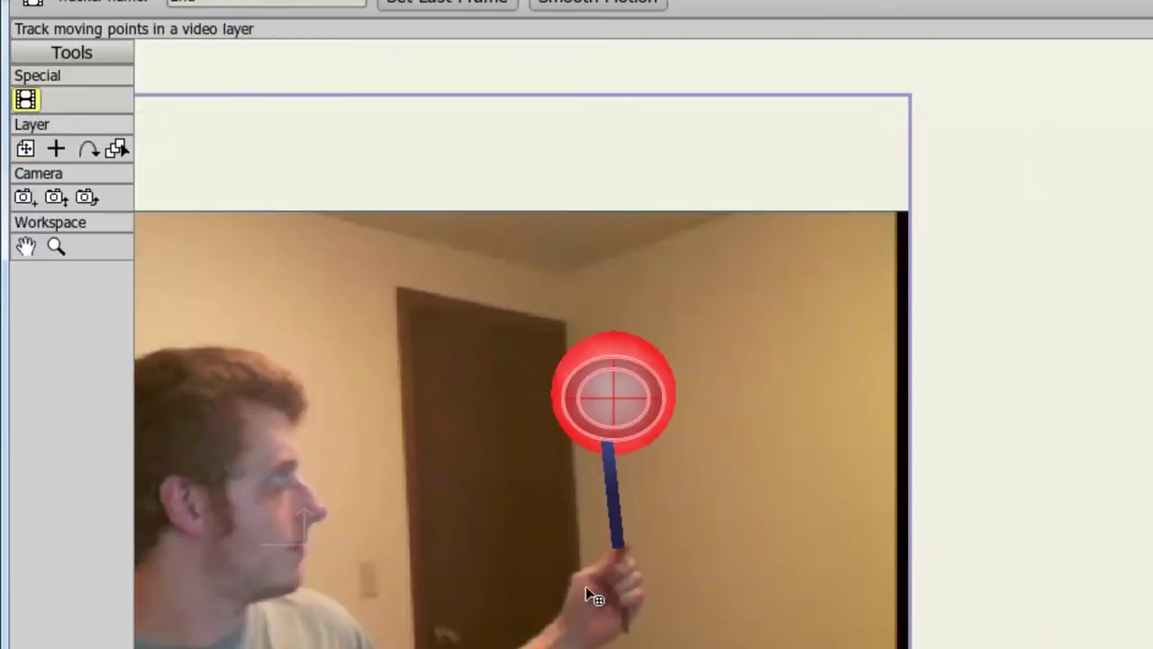
left_click(619, 569)
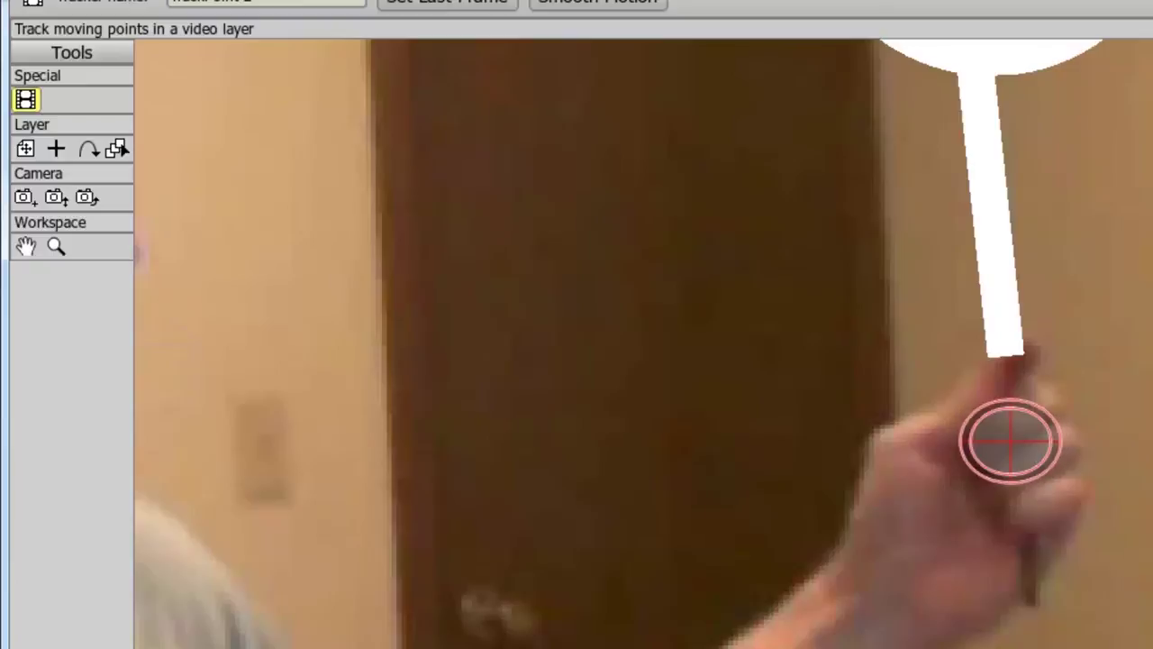
left_click_drag(1137, 545, 1149, 520)
left_click_drag(1050, 450, 1152, 584)
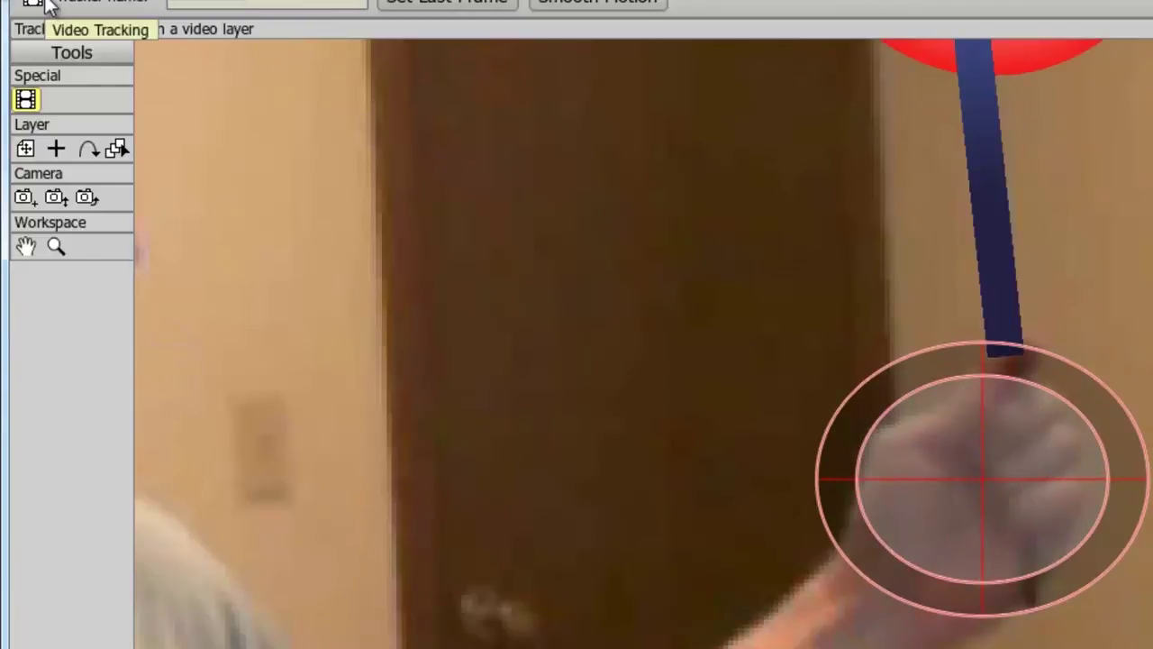
type("Hand")
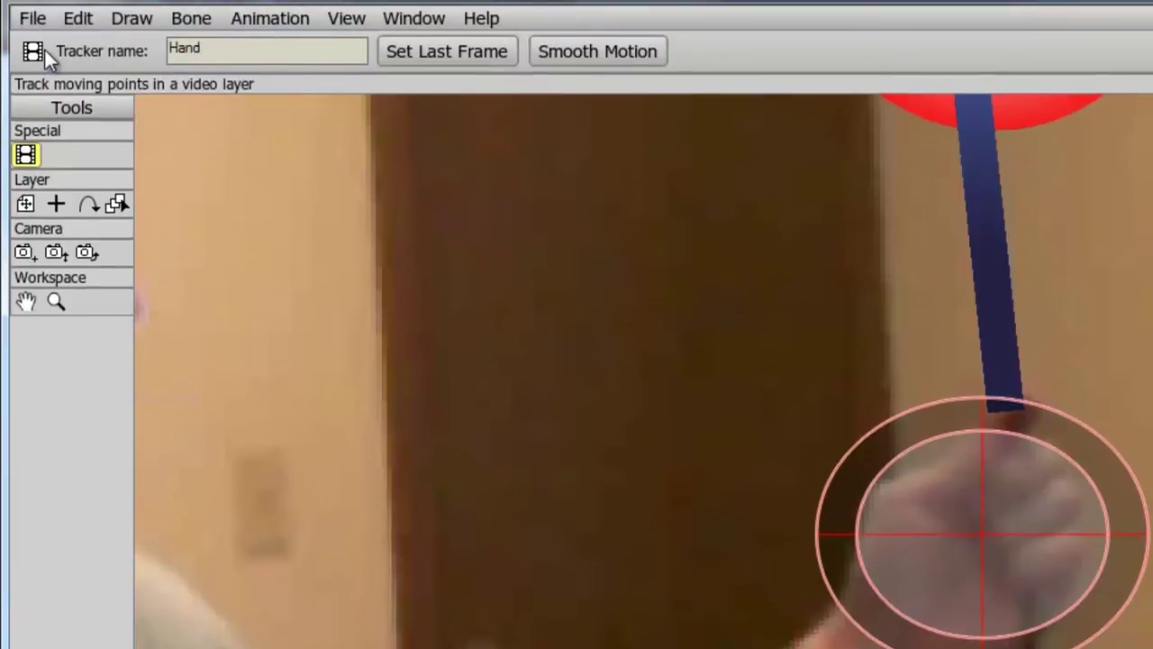
key("Return")
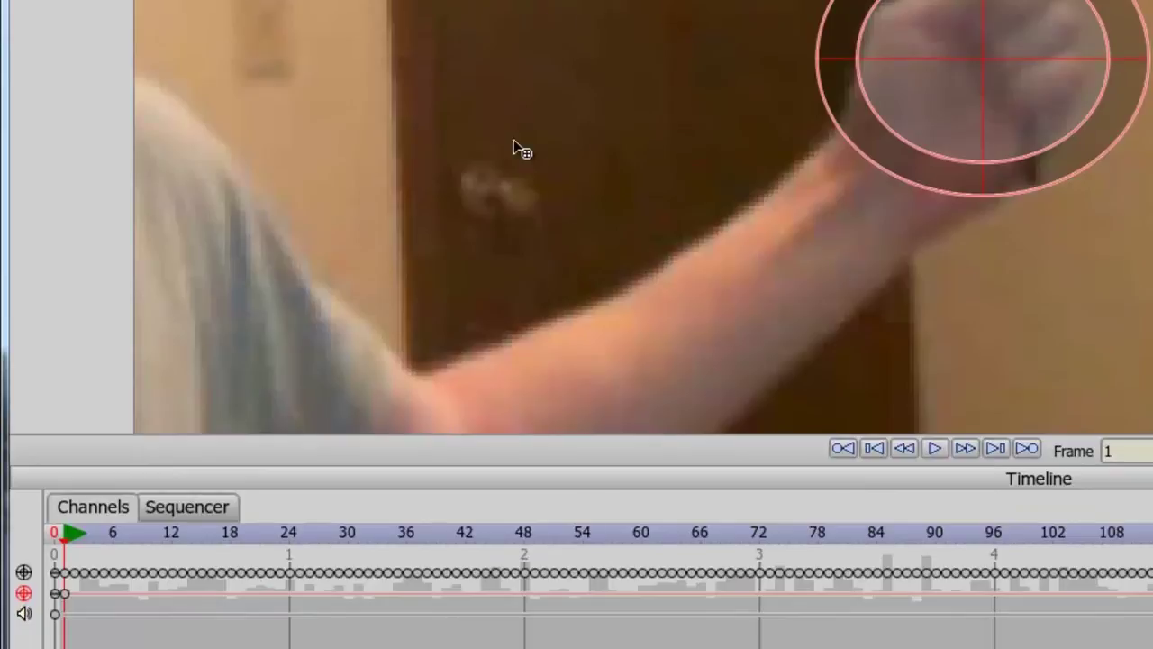
left_click(934, 452)
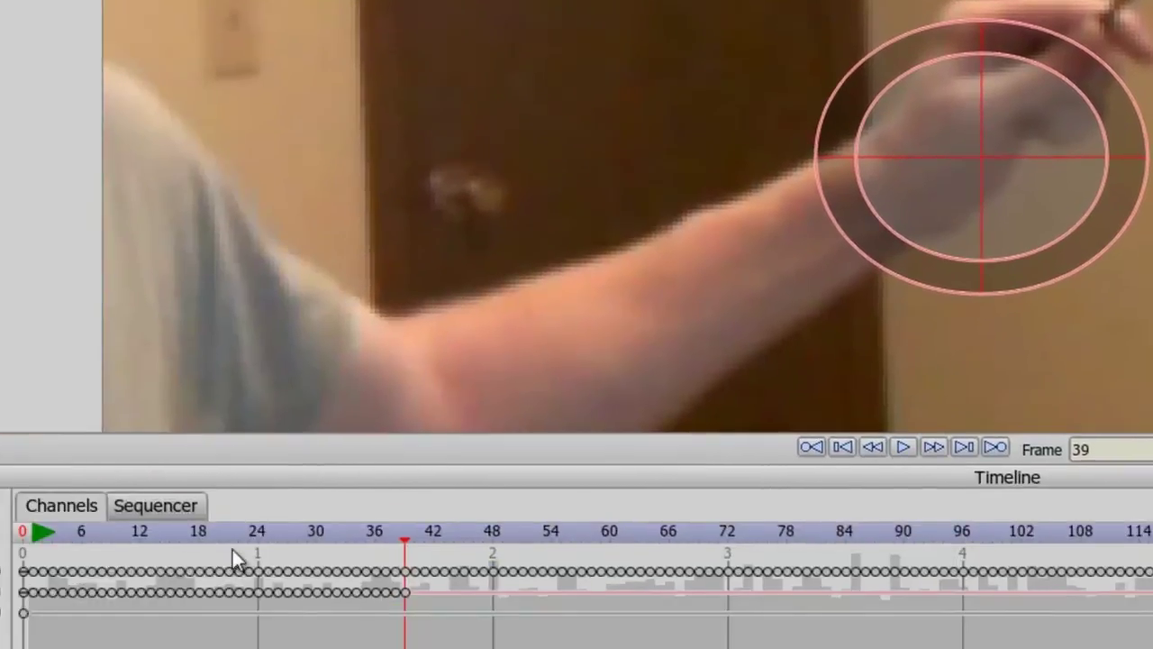
Scrub back and delete the Hand track's drifting keyframes from frame 13 onward.
left_click_drag(266, 506, 183, 512)
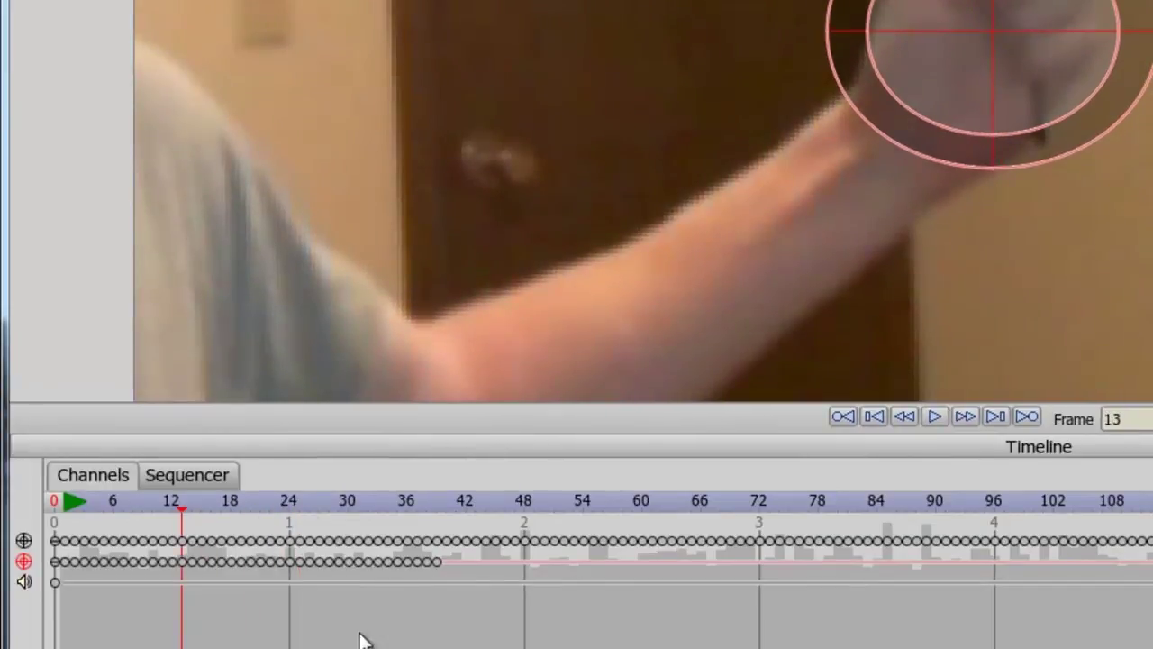
left_click_drag(493, 609, 191, 550)
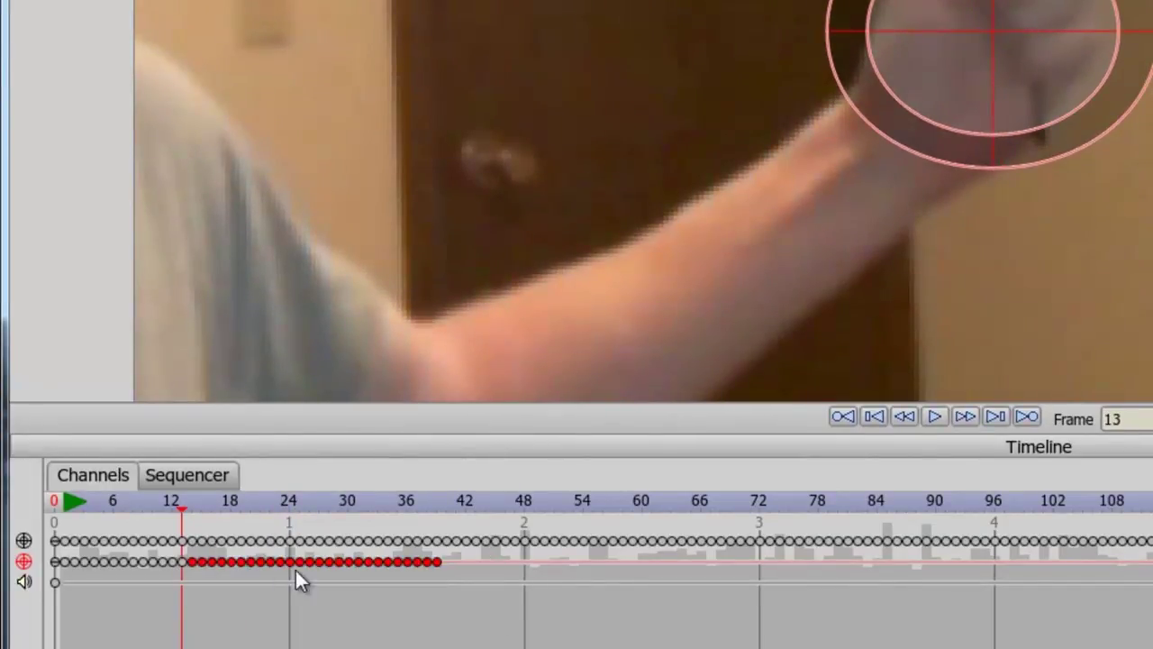
key("Delete")
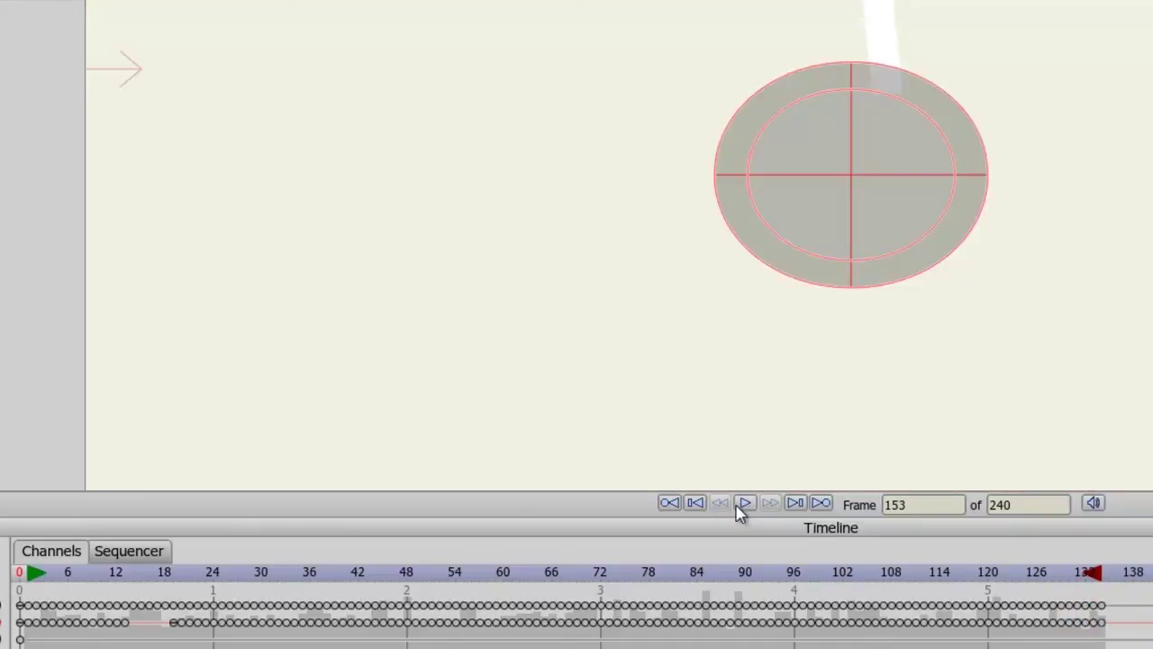
At frame 20, apply Track Layer To Video with End as primary and Hand as secondary.
left_click(133, 577)
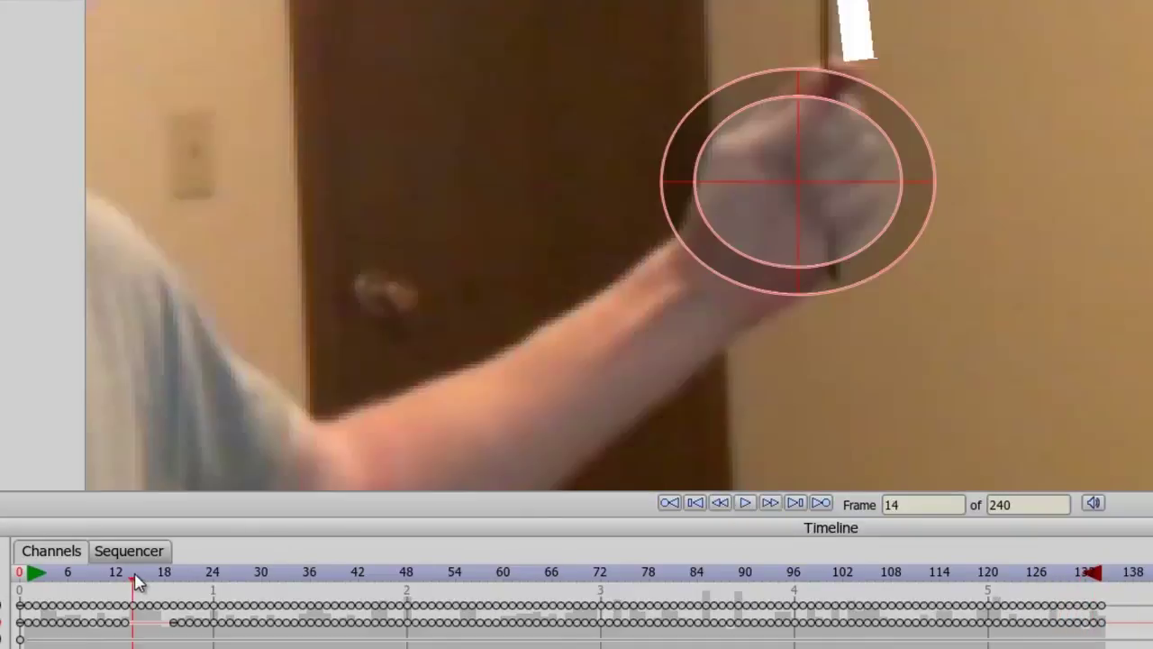
left_click_drag(135, 581, 180, 581)
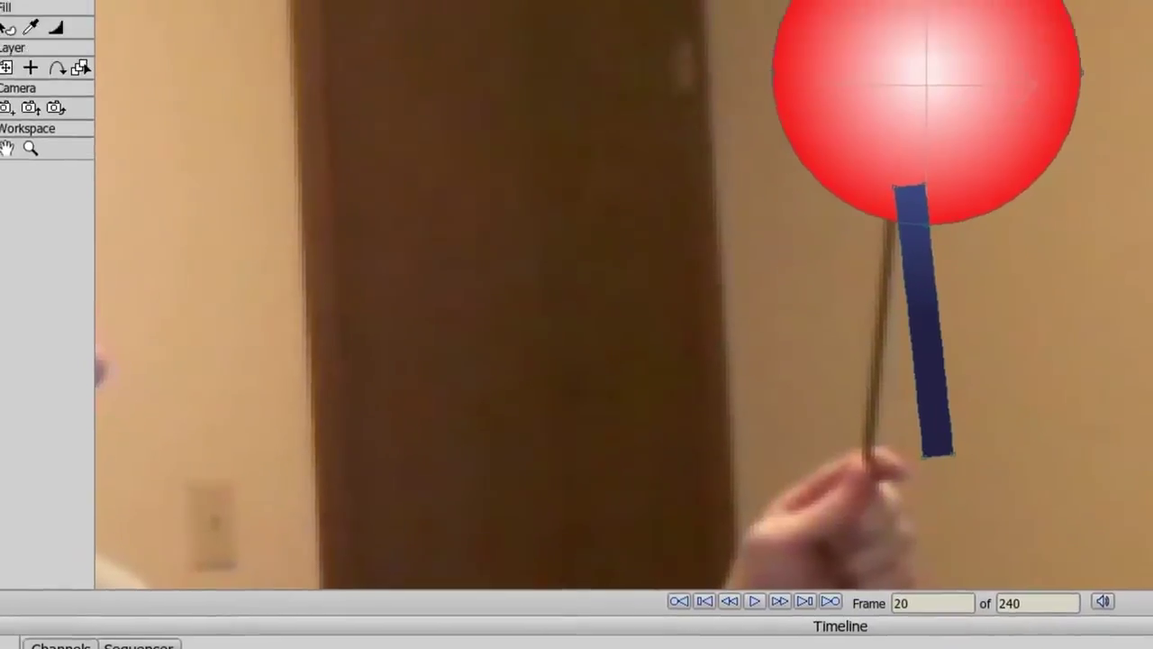
left_click(223, 17)
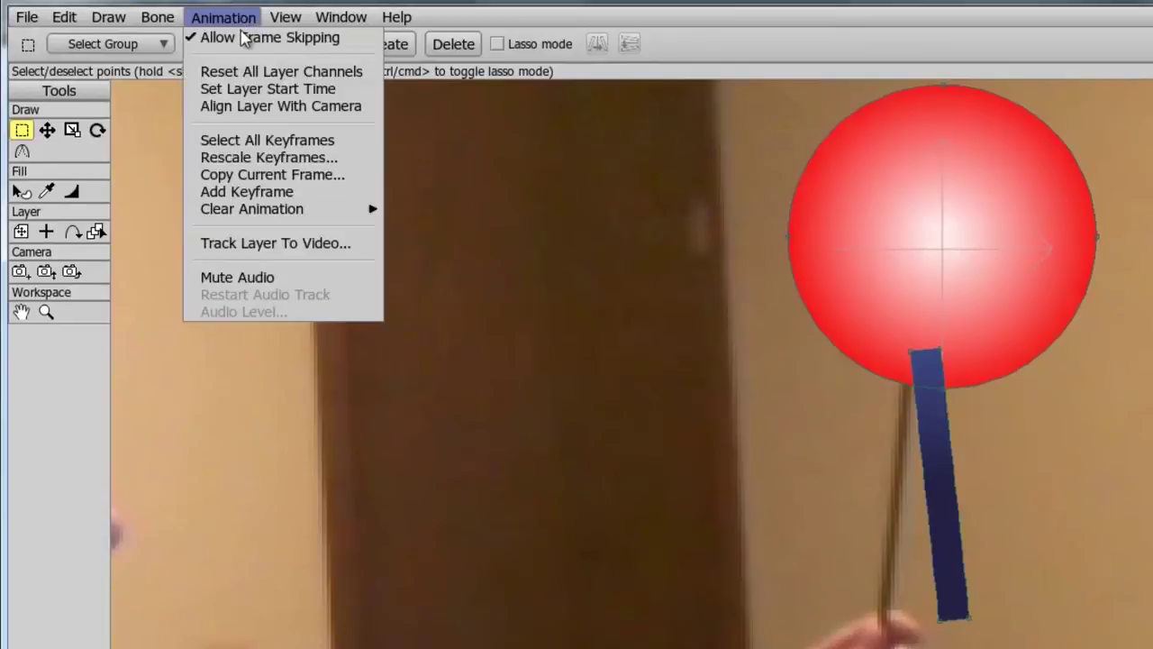
left_click(262, 242)
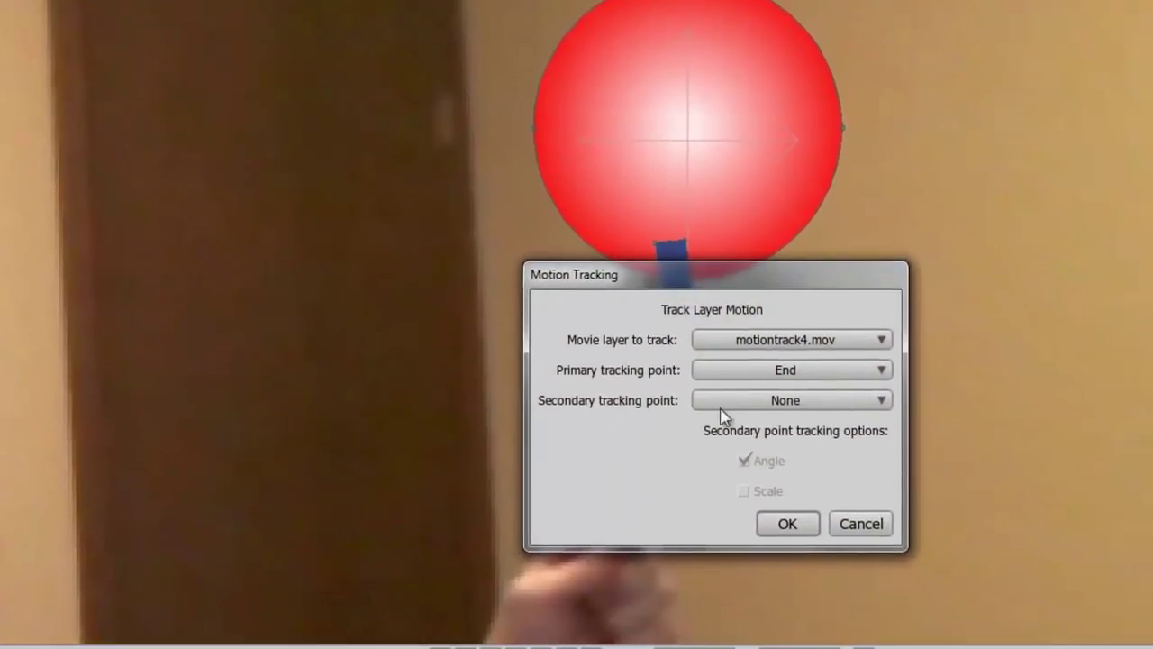
left_click(778, 404)
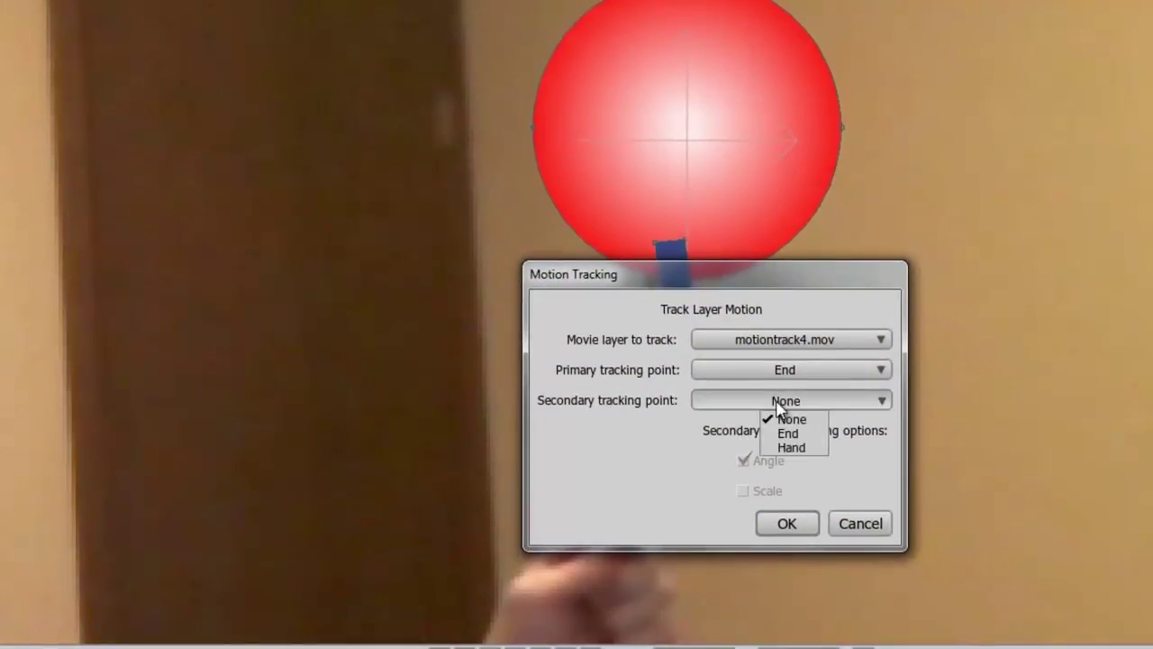
left_click(792, 447)
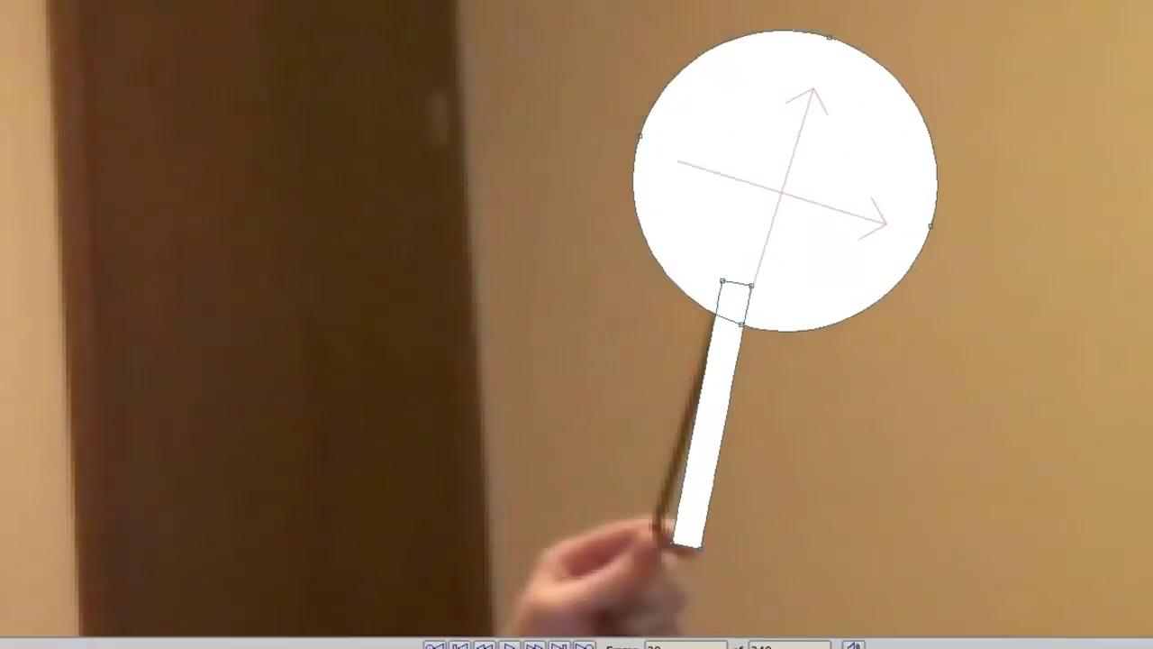
Play and pause the timeline repeatedly to check the ball and handle swing and tilt with the stick.
scroll(154, 487, "down", 2)
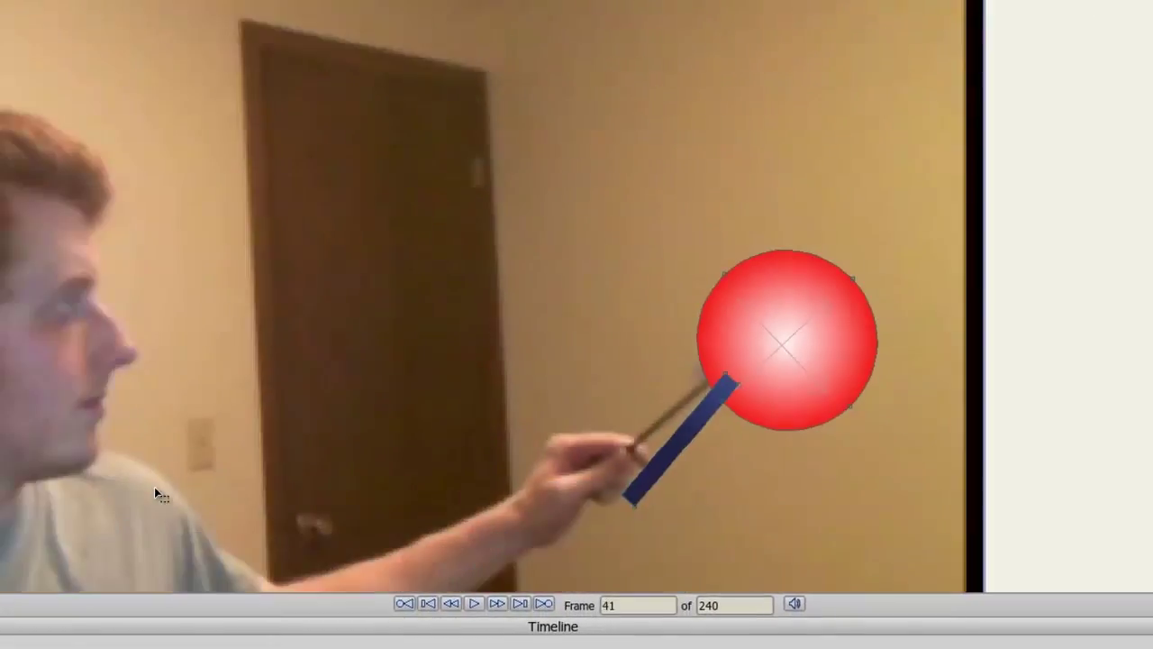
key("space")
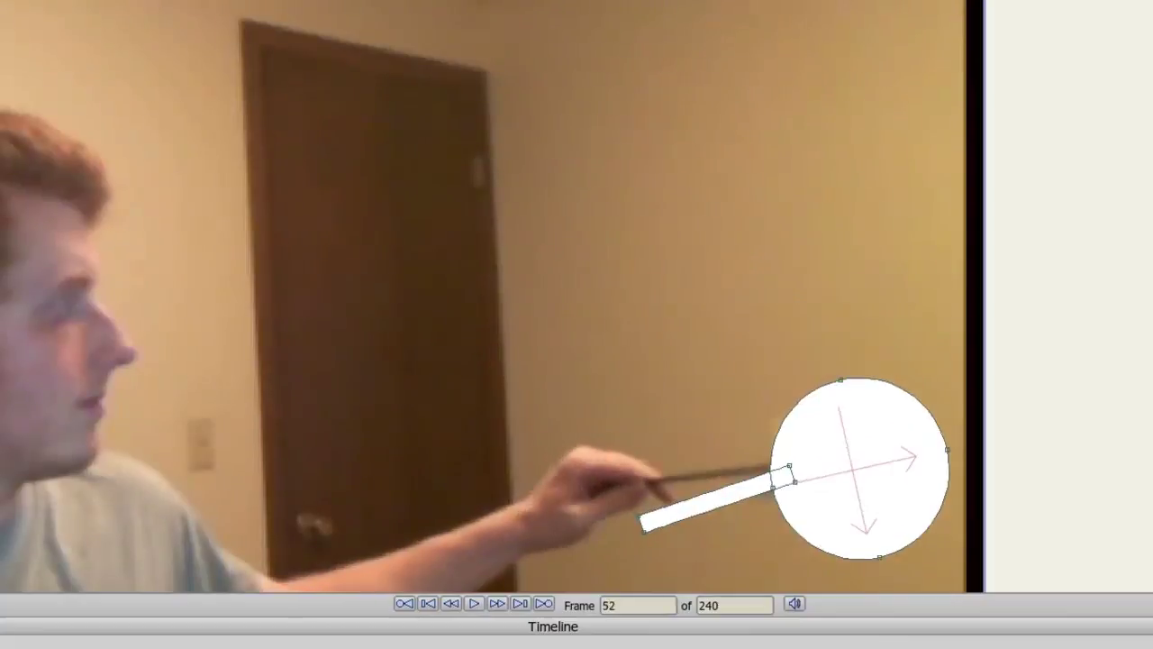
key("space")
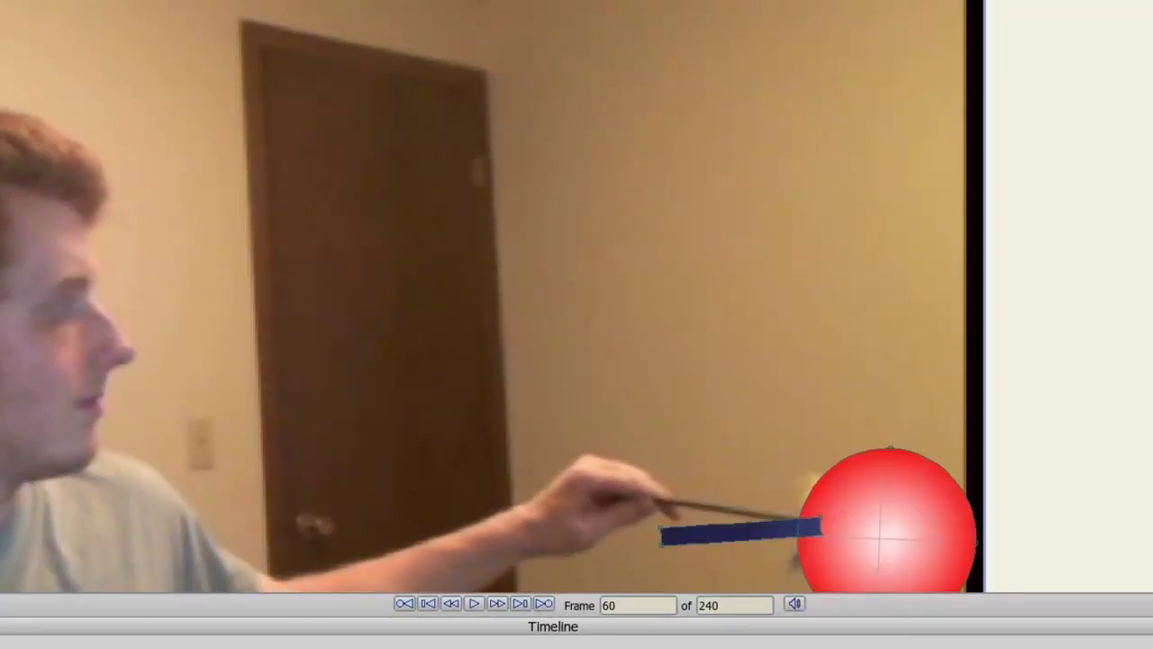
key("space")
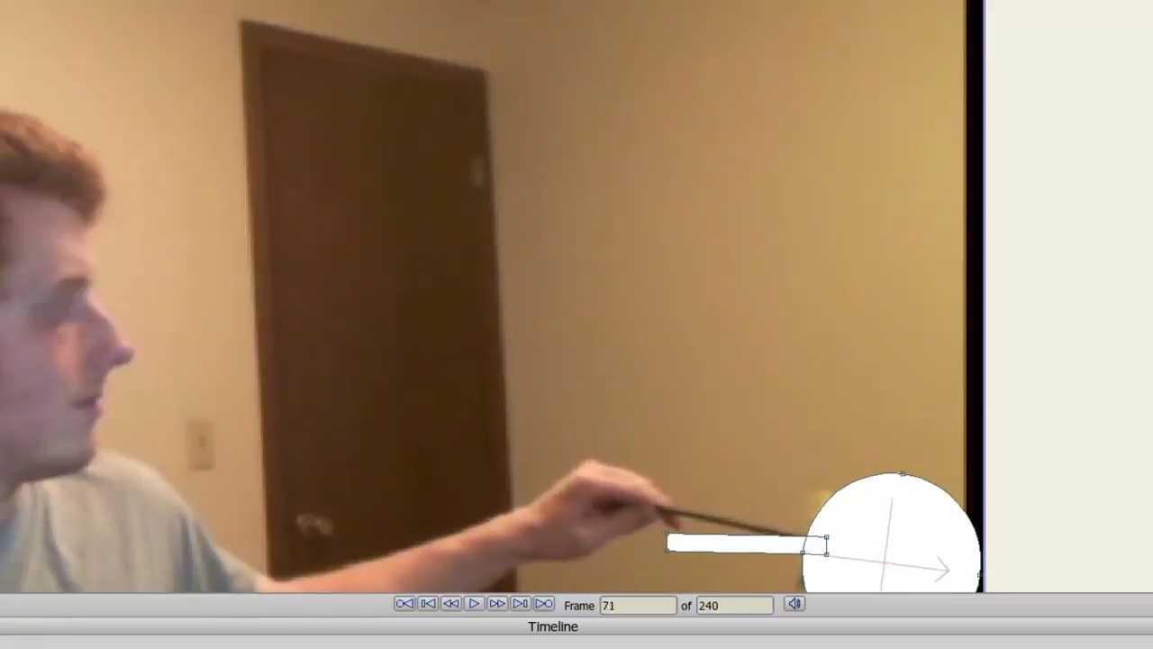
key("space")
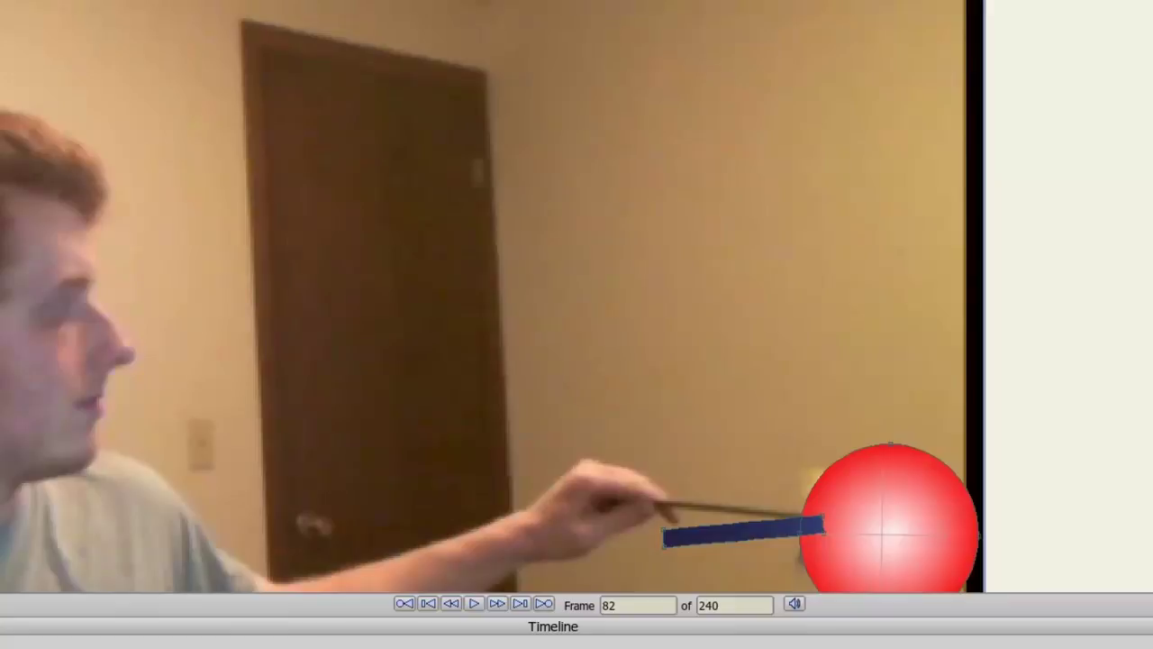
key("space")
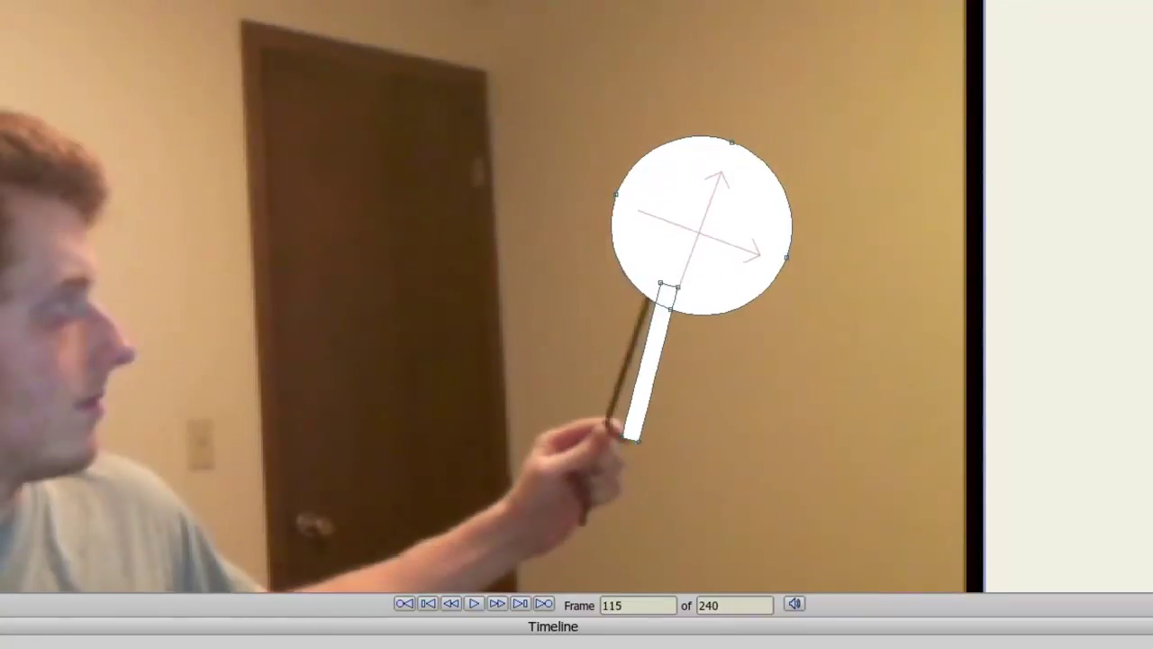